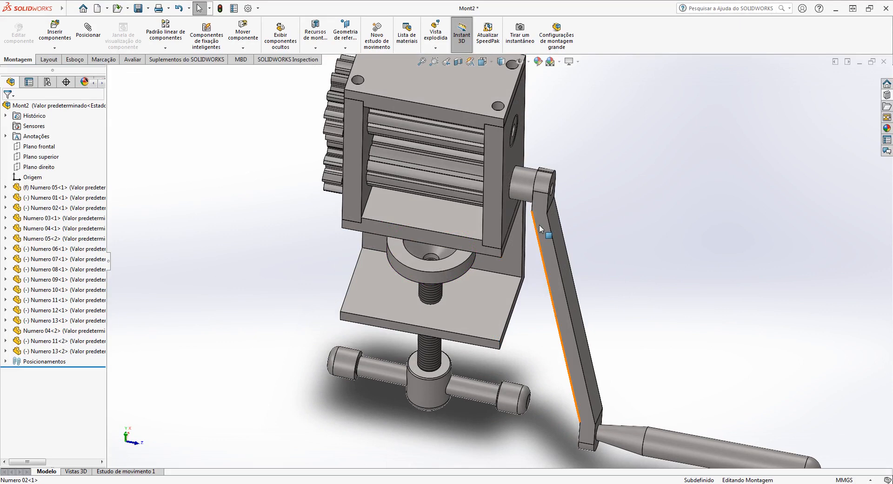
Step: Examine the hand-crank gear assembly from several sides, including the top plate, gears and clamp
{"action": "scroll", "coordinate": [496, 195], "scroll_direction": "up", "scroll_amount": 3}
{"action": "middle_click_drag", "start_coordinate": [495, 195], "coordinate": [711, 214]}
{"action": "scroll", "coordinate": [645, 213], "scroll_direction": "down", "scroll_amount": 2}
{"action": "middle_click_drag", "start_coordinate": [588, 279], "coordinate": [564, 308]}
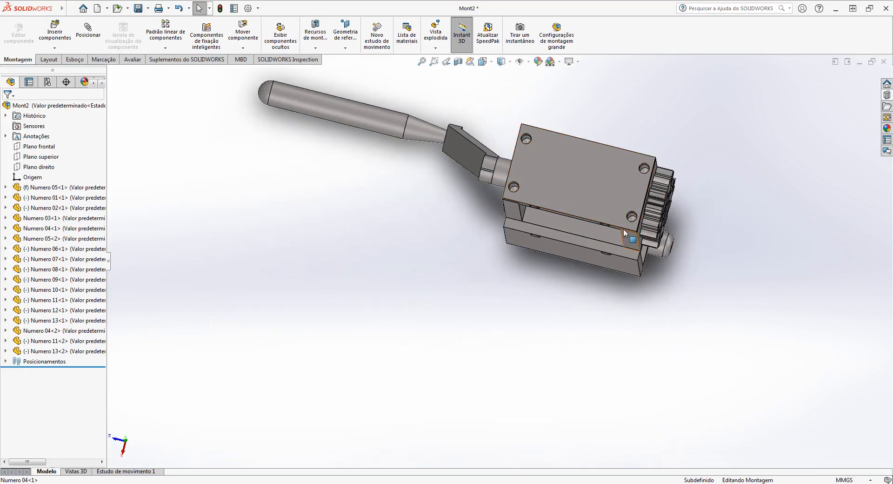
{"action": "middle_click_drag", "start_coordinate": [624, 229], "coordinate": [629, 119]}
{"action": "scroll", "coordinate": [668, 207], "scroll_direction": "up", "scroll_amount": 3}
{"action": "middle_click_drag", "start_coordinate": [609, 222], "coordinate": [603, 191]}
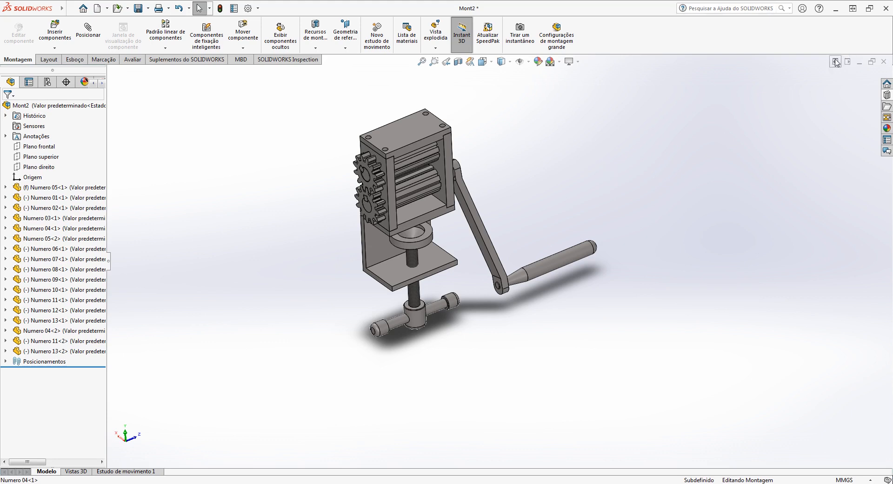
Step: Open the Toolbox in the design library to show its folders of standards
{"action": "left_click", "coordinate": [886, 96]}
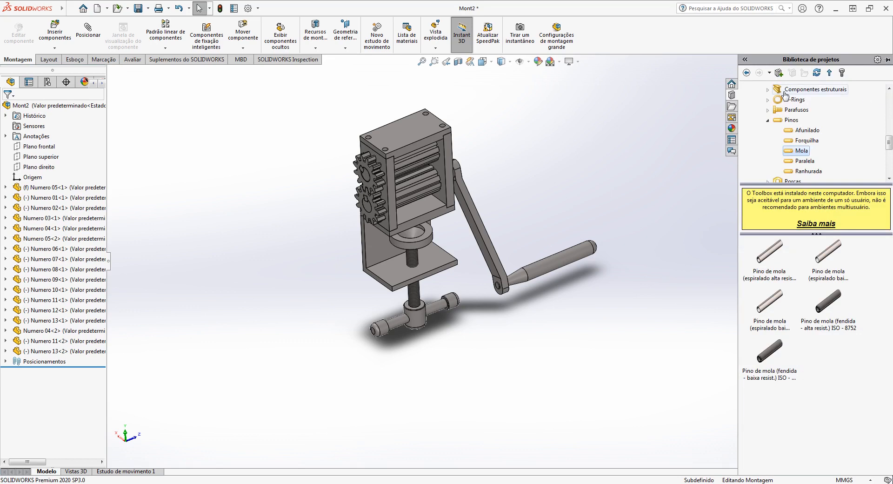
{"action": "scroll", "coordinate": [772, 103], "scroll_direction": "up", "scroll_amount": 5}
{"action": "scroll", "coordinate": [763, 109], "scroll_direction": "up", "scroll_amount": 3}
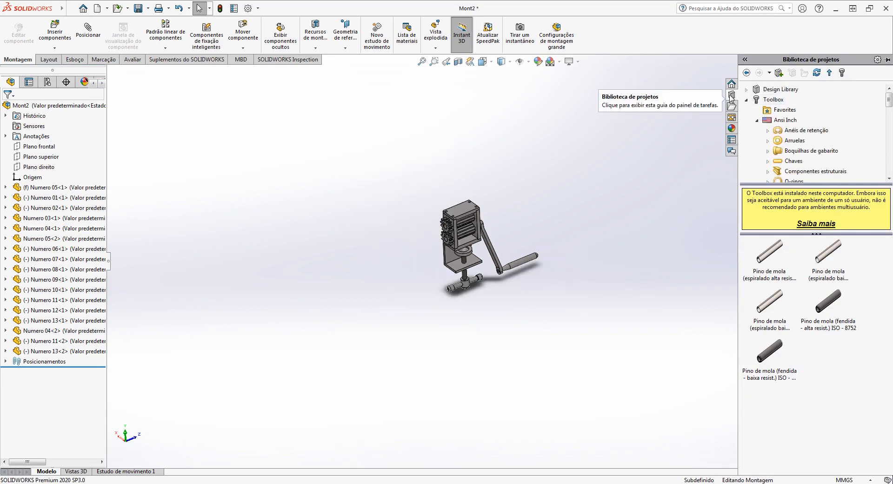
{"action": "left_click", "coordinate": [757, 99]}
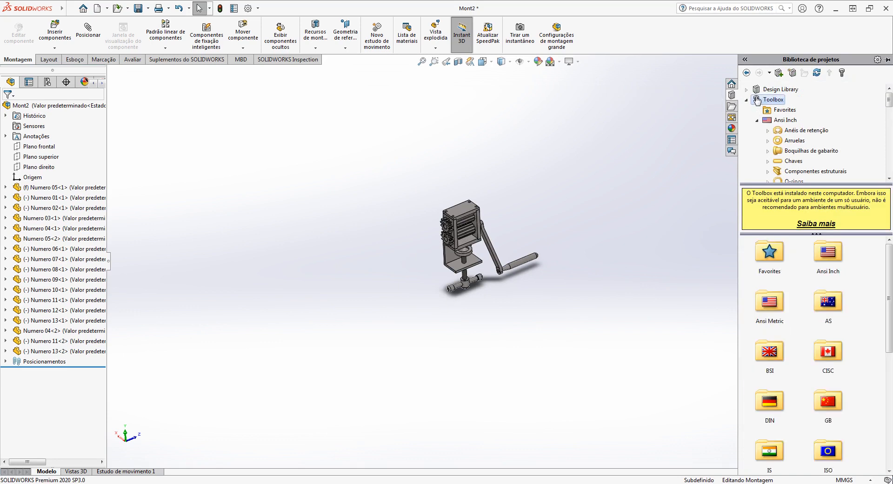
{"action": "scroll", "coordinate": [497, 235], "scroll_direction": "down", "scroll_amount": 10}
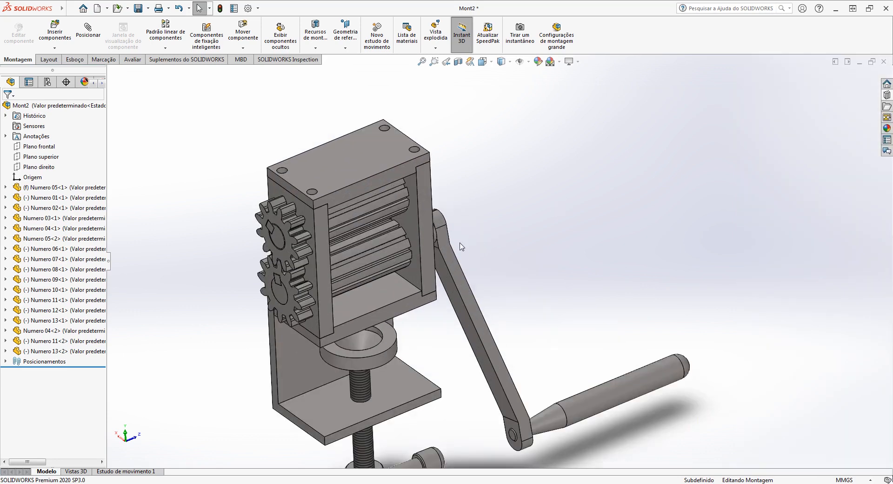
{"action": "scroll", "coordinate": [438, 309], "scroll_direction": "up", "scroll_amount": 3}
{"action": "left_click", "coordinate": [886, 96]}
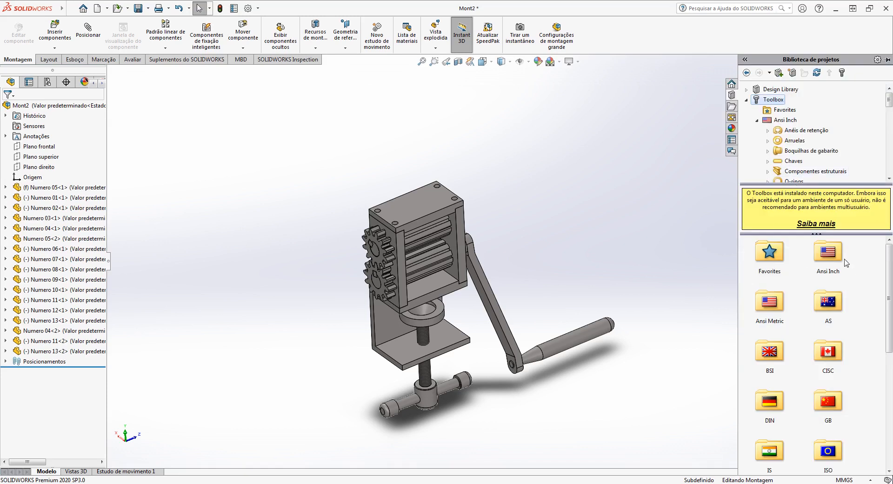
Step: Look through the standards folders available in the Toolbox, from Ansi Inch to Unistrut
{"action": "mouse_move", "coordinate": [888, 258]}
{"action": "left_mouse_down"}
{"action": "mouse_move", "coordinate": [877, 315]}
{"action": "mouse_move", "coordinate": [890, 368]}
{"action": "mouse_move", "coordinate": [886, 248]}
{"action": "left_mouse_up"}
{"action": "left_click_drag", "start_coordinate": [890, 272], "coordinate": [890, 300]}
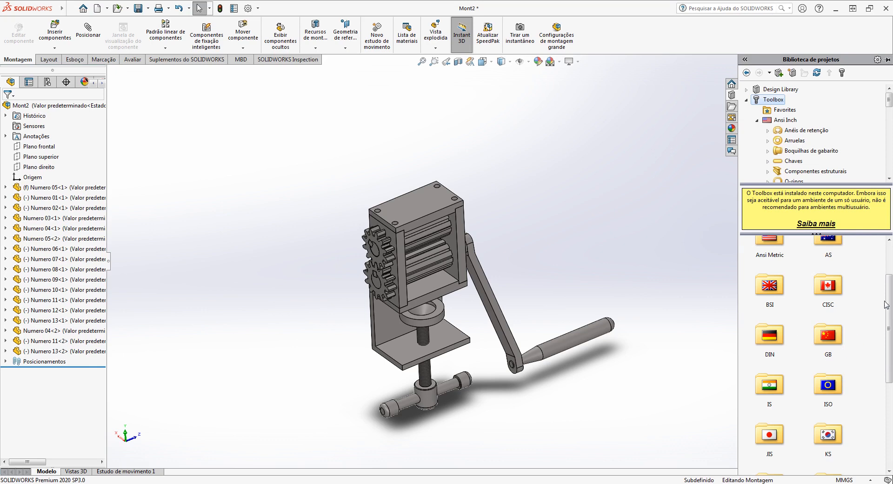
{"action": "left_click_drag", "start_coordinate": [888, 300], "coordinate": [883, 264]}
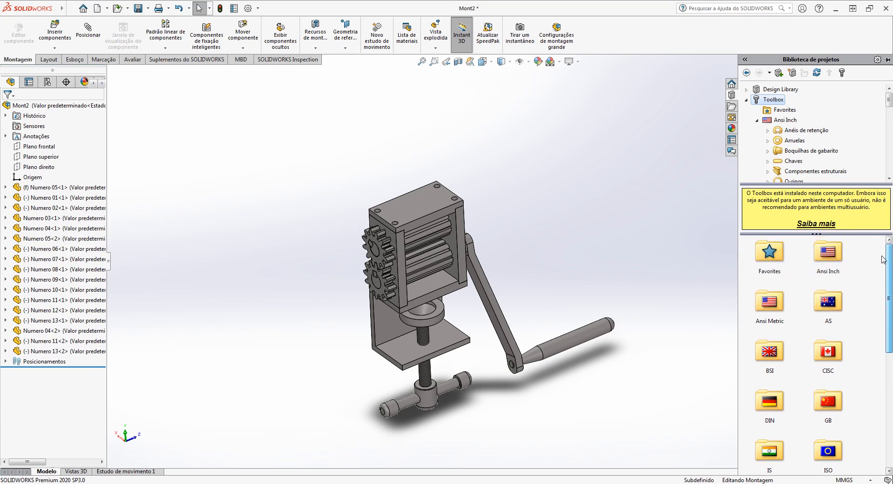
{"action": "scroll", "coordinate": [868, 306], "scroll_direction": "down", "scroll_amount": 2}
{"action": "scroll", "coordinate": [866, 305], "scroll_direction": "down", "scroll_amount": 3}
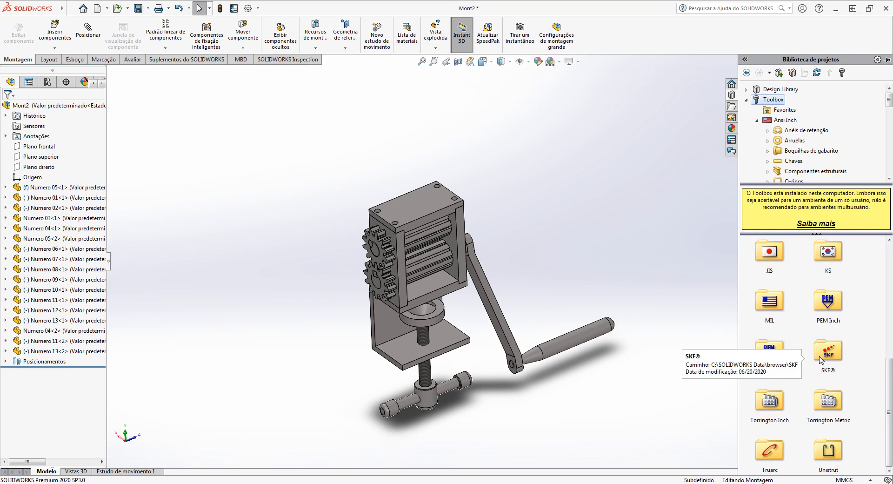
{"action": "left_click_drag", "start_coordinate": [888, 372], "coordinate": [886, 250]}
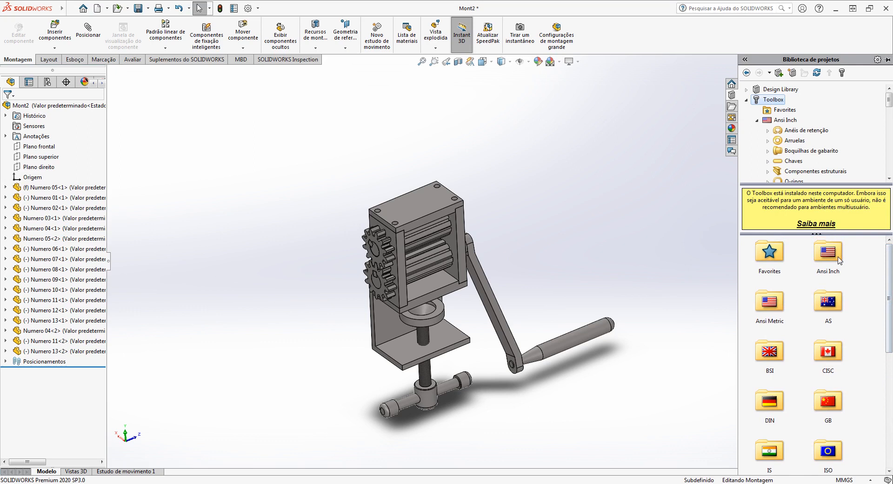
Step: Open the Parafusos Allen category under Parafusos in the Ansi Inch standard of the Toolbox
{"action": "middle_click_drag", "start_coordinate": [500, 275], "coordinate": [483, 267]}
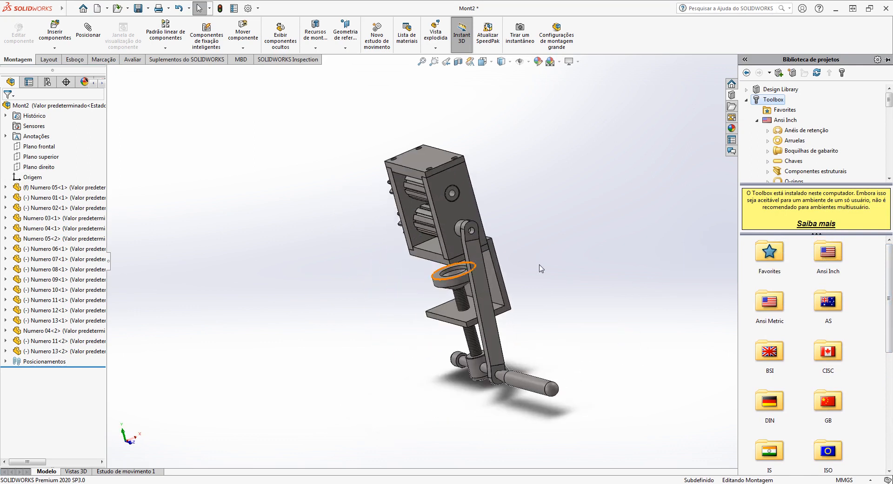
{"action": "double_click", "coordinate": [827, 255]}
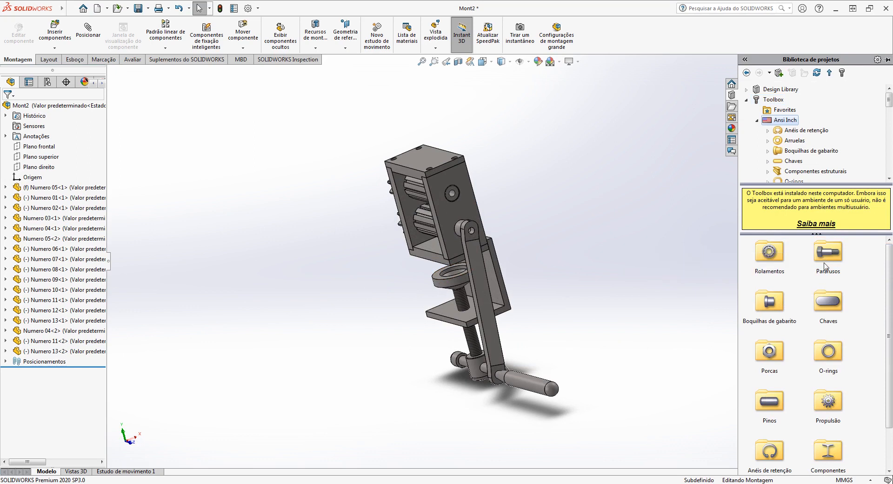
{"action": "double_click", "coordinate": [826, 255]}
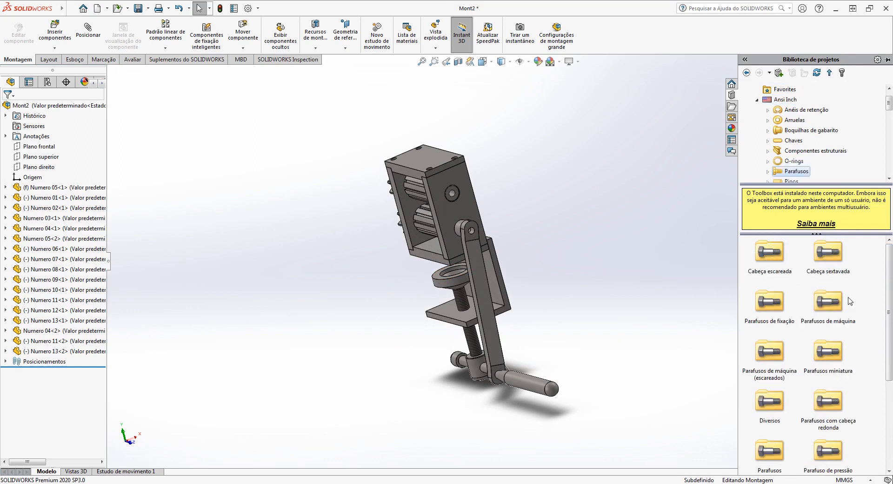
{"action": "scroll", "coordinate": [887, 297], "scroll_direction": "down", "scroll_amount": 2}
{"action": "scroll", "coordinate": [887, 298], "scroll_direction": "down", "scroll_amount": 5}
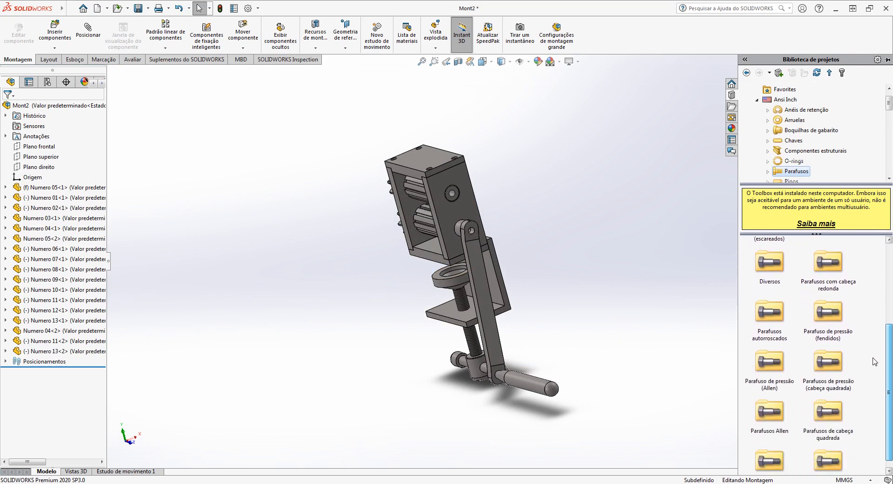
{"action": "double_click", "coordinate": [769, 399]}
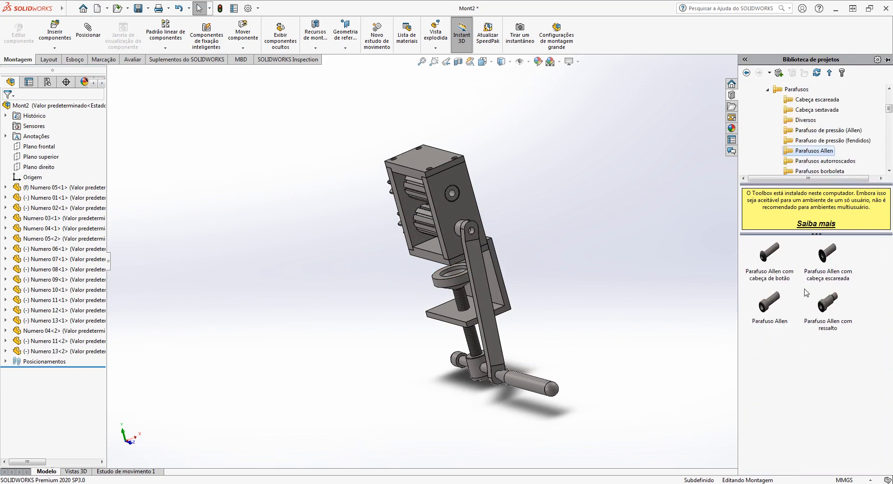
Step: Preview the Allen screw types and insert a Parafuso Allen into the empty space beside the assembly
{"action": "mouse_move", "coordinate": [772, 255]}
{"action": "mouse_move", "coordinate": [831, 261]}
{"action": "mouse_move", "coordinate": [772, 313]}
{"action": "mouse_move", "coordinate": [831, 304]}
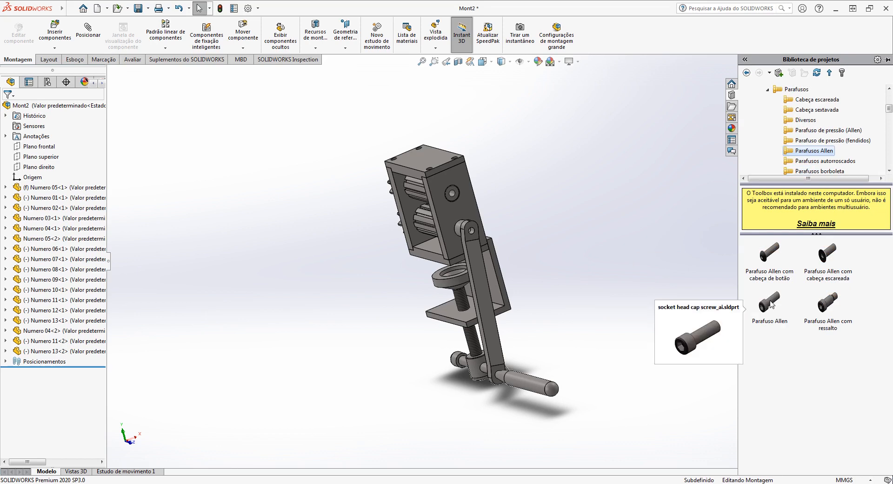
{"action": "left_click_drag", "start_coordinate": [771, 303], "coordinate": [576, 266]}
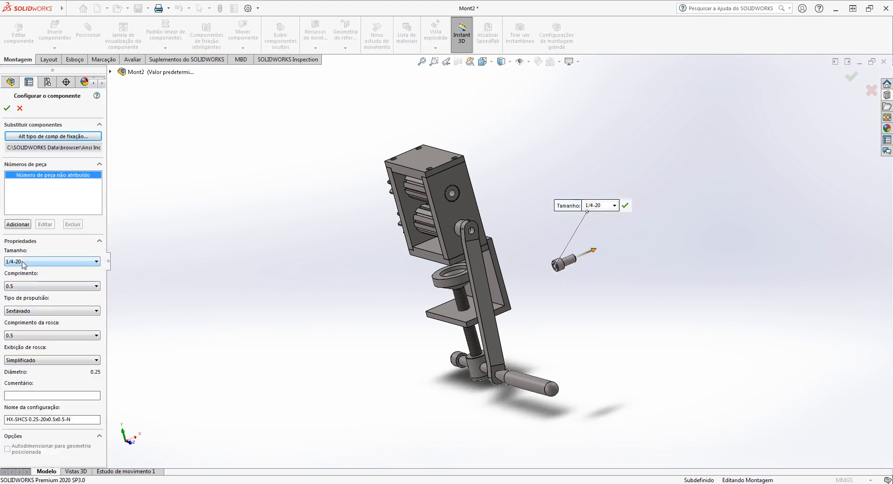
Step: Review the available screw sizes and set the size to 1/4-20
{"action": "left_click", "coordinate": [24, 261]}
{"action": "scroll", "coordinate": [27, 275], "scroll_direction": "up", "scroll_amount": 5}
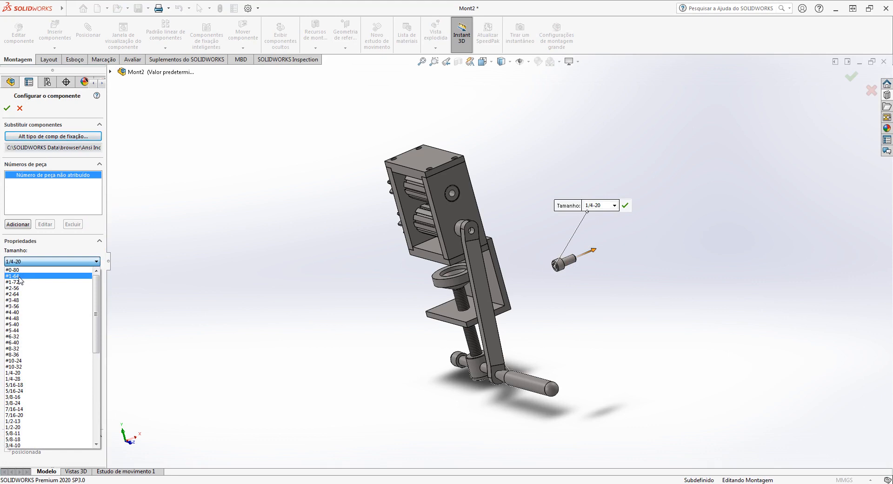
{"action": "left_click", "coordinate": [20, 373]}
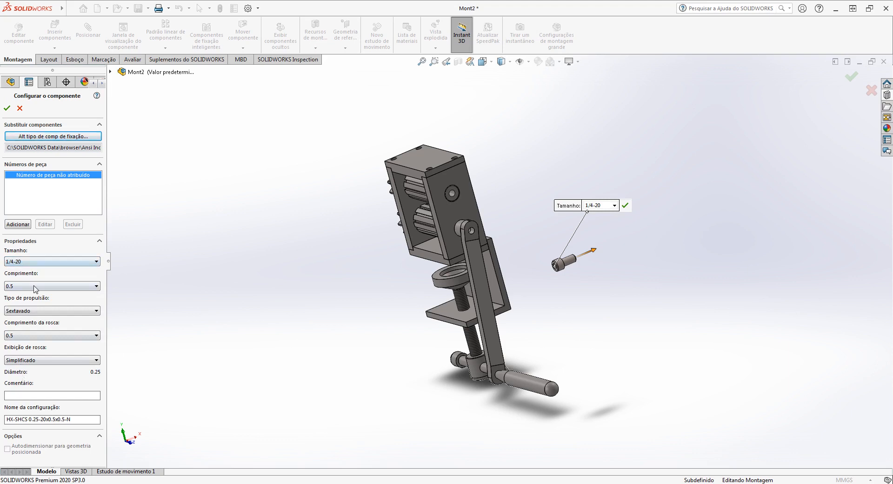
Step: Try screw lengths of 0.25 and 4, and return the length to 0.5
{"action": "left_click", "coordinate": [14, 286]}
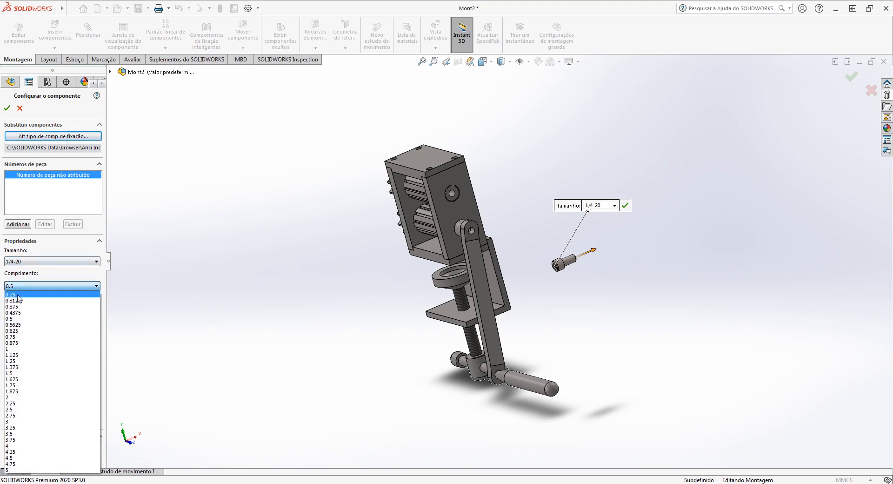
{"action": "left_click", "coordinate": [18, 298]}
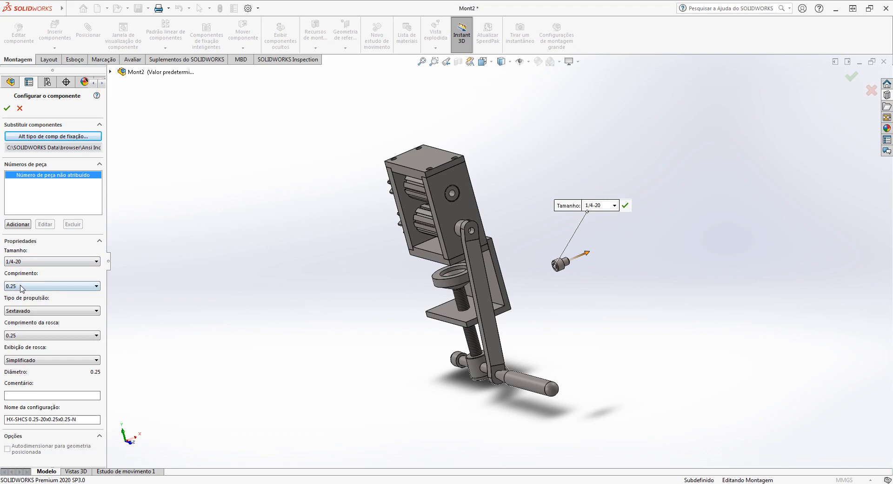
{"action": "left_click", "coordinate": [18, 285]}
{"action": "left_click", "coordinate": [19, 446]}
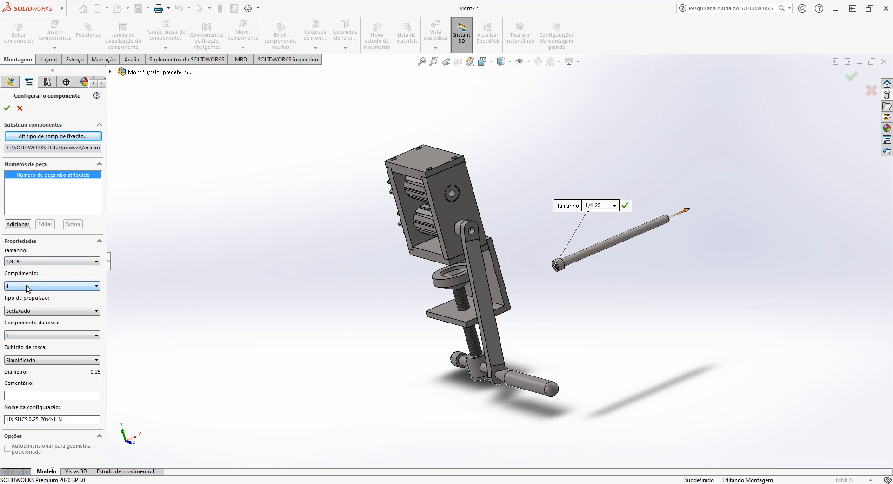
{"action": "left_click", "coordinate": [27, 287]}
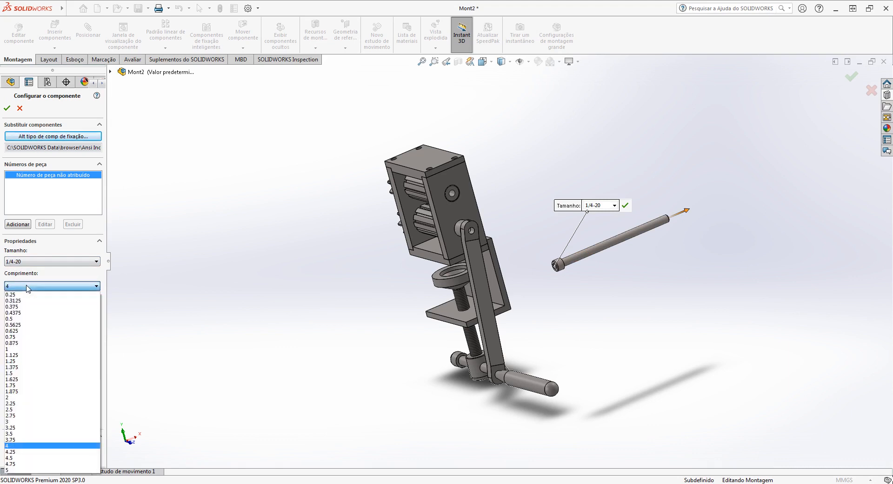
{"action": "left_click", "coordinate": [21, 320]}
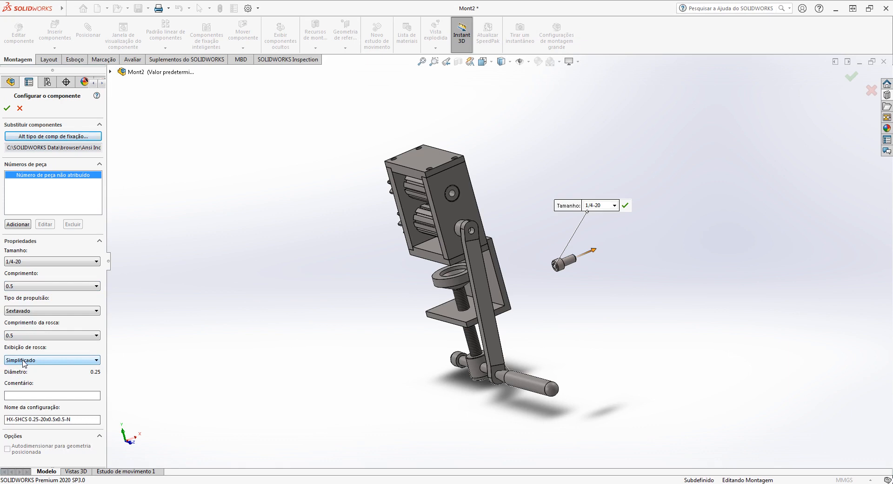
Step: Set the screw's thread display to Representação and inspect the thread up close
{"action": "left_click", "coordinate": [24, 361]}
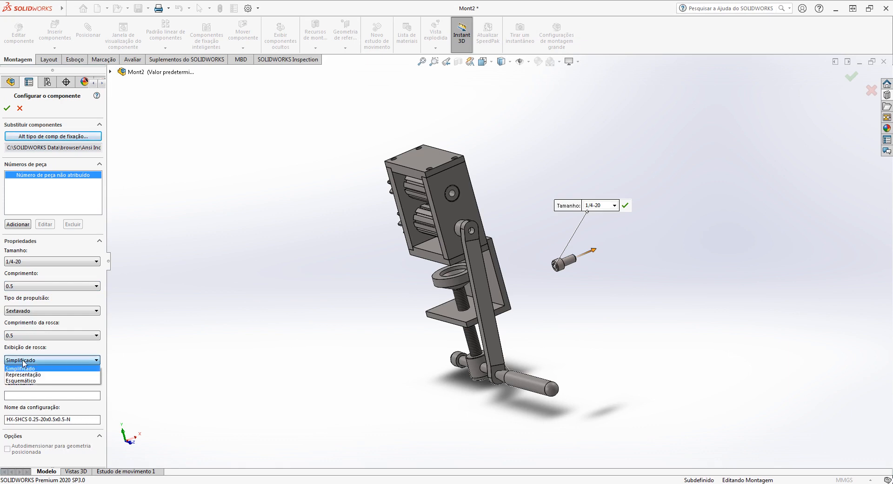
{"action": "left_click", "coordinate": [23, 375]}
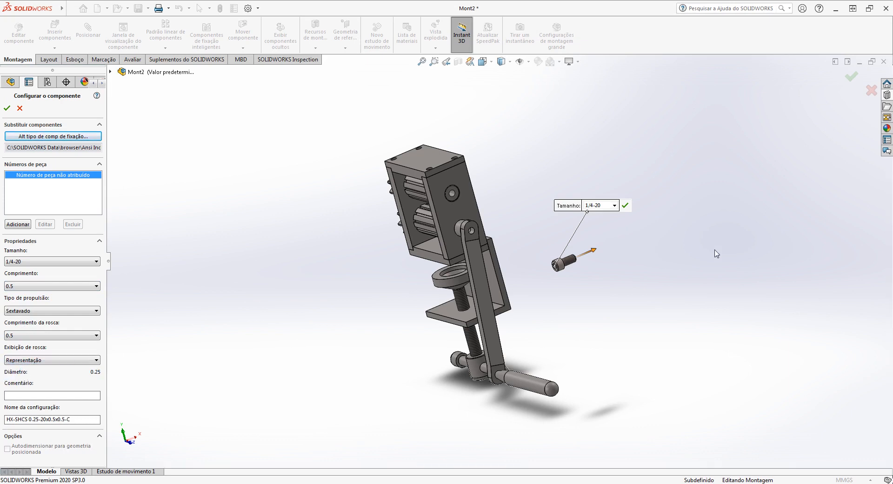
{"action": "scroll", "coordinate": [582, 275], "scroll_direction": "down", "scroll_amount": 4}
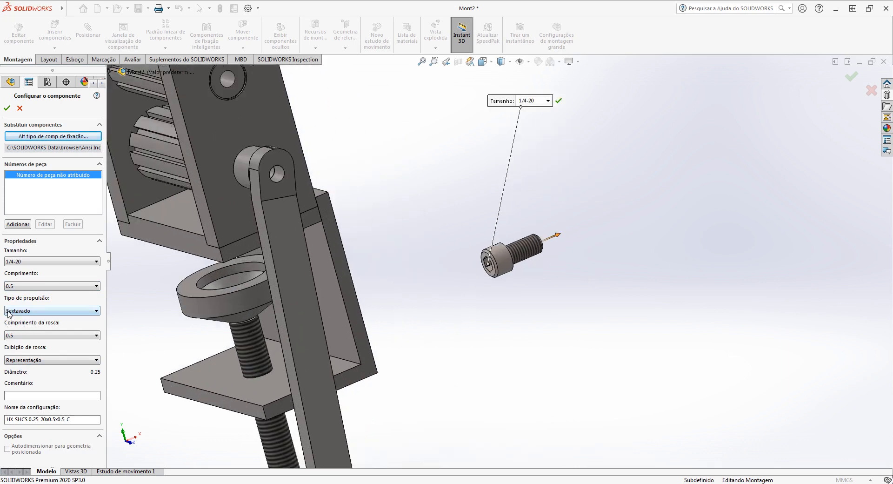
Step: Try the Esquemático thread display on the screw and switch it back to Representação
{"action": "left_click", "coordinate": [22, 361]}
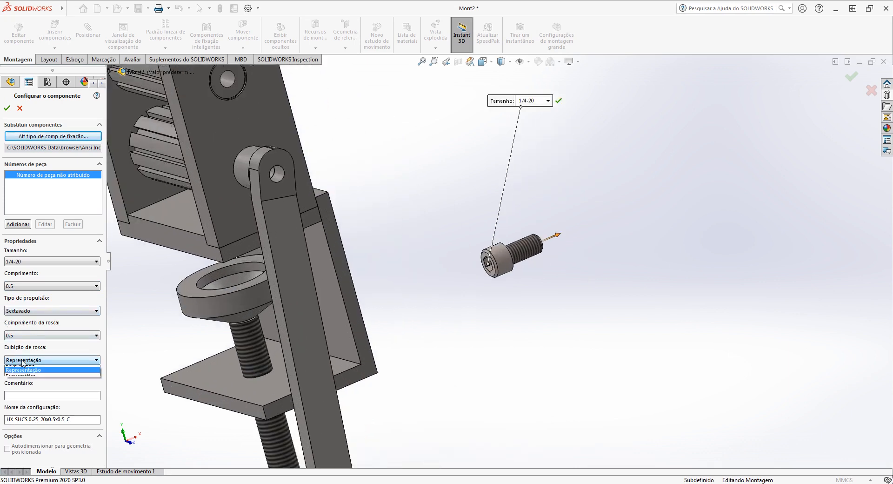
{"action": "left_click", "coordinate": [20, 383]}
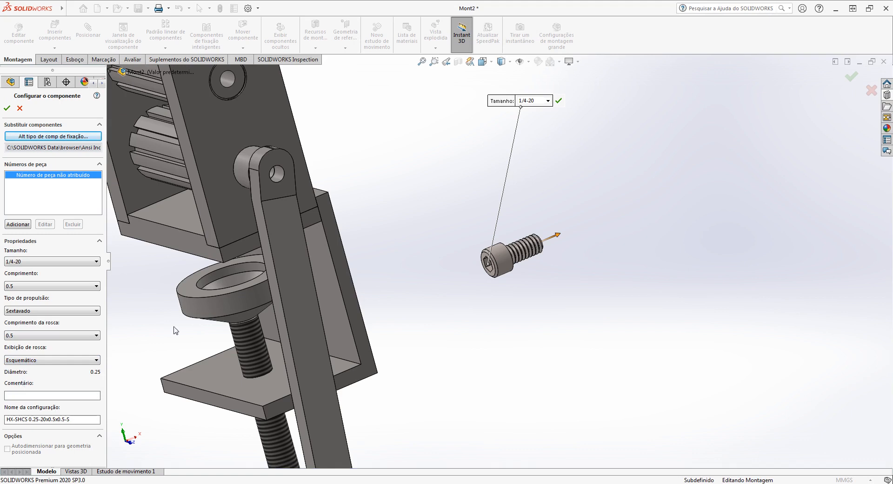
{"action": "mouse_move", "coordinate": [538, 229]}
{"action": "middle_mouse_down"}
{"action": "mouse_move", "coordinate": [508, 233]}
{"action": "mouse_move", "coordinate": [531, 238]}
{"action": "middle_mouse_up"}
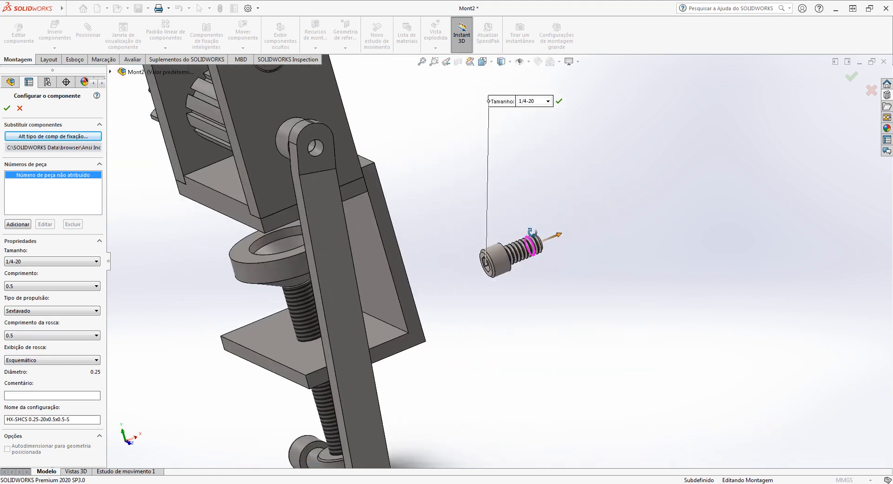
{"action": "left_click", "coordinate": [19, 361]}
{"action": "left_click", "coordinate": [24, 374]}
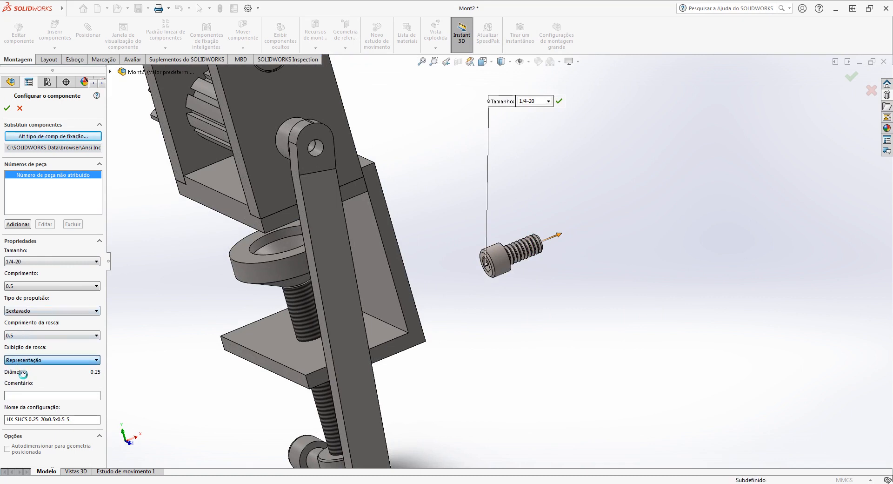
Step: Review the drive type options for the screw, keeping Sextavado
{"action": "middle_click_drag", "start_coordinate": [429, 325], "coordinate": [575, 254]}
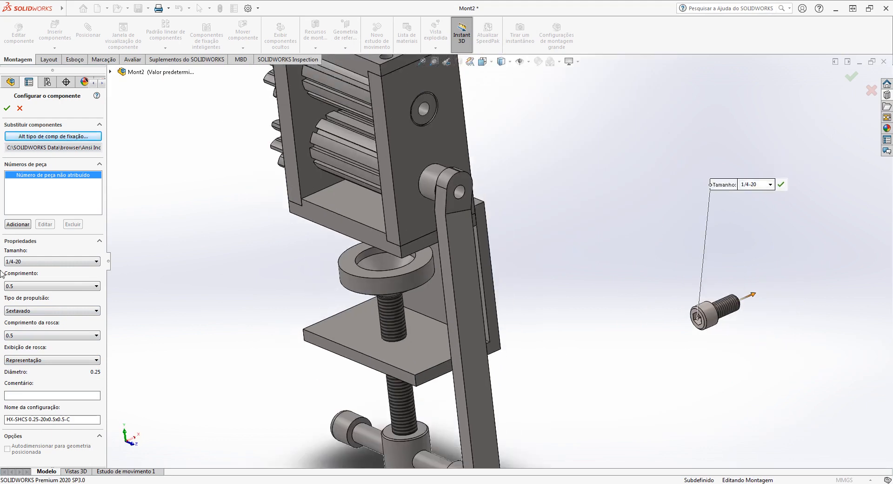
{"action": "left_click", "coordinate": [39, 310]}
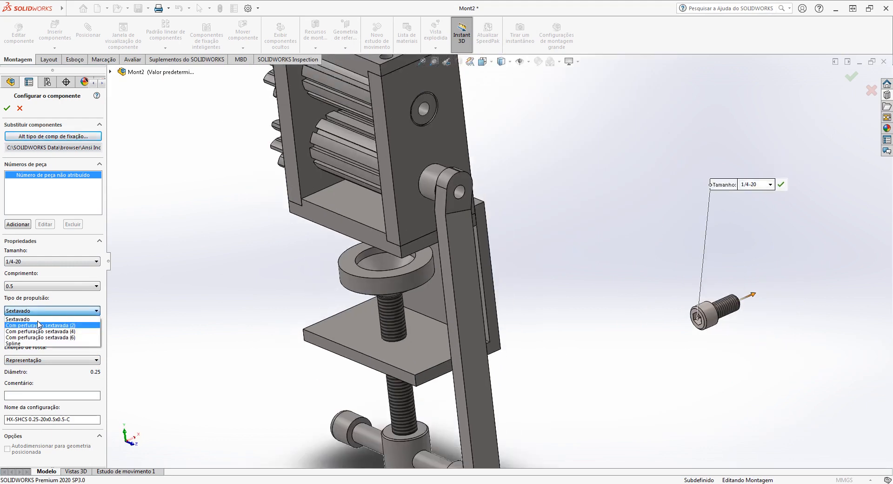
{"action": "left_click", "coordinate": [43, 313]}
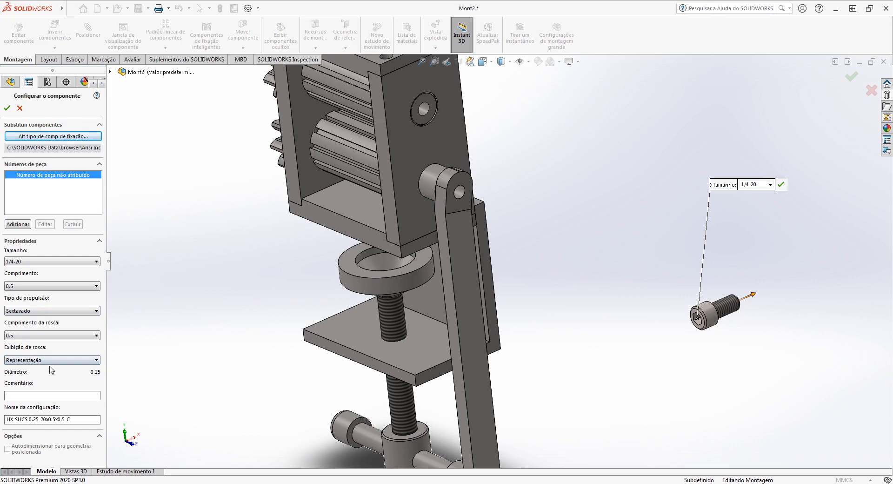
Step: Accept the 1/4-20 Allen screw configuration, place a second copy in the hole at the crank arm's upper end, and finish inserting
{"action": "left_click", "coordinate": [7, 109]}
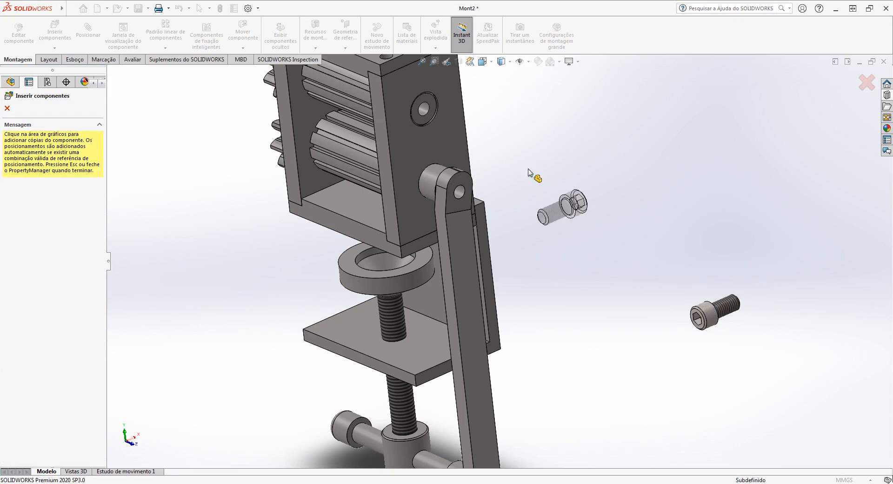
{"action": "scroll", "coordinate": [593, 237], "scroll_direction": "up", "scroll_amount": 3}
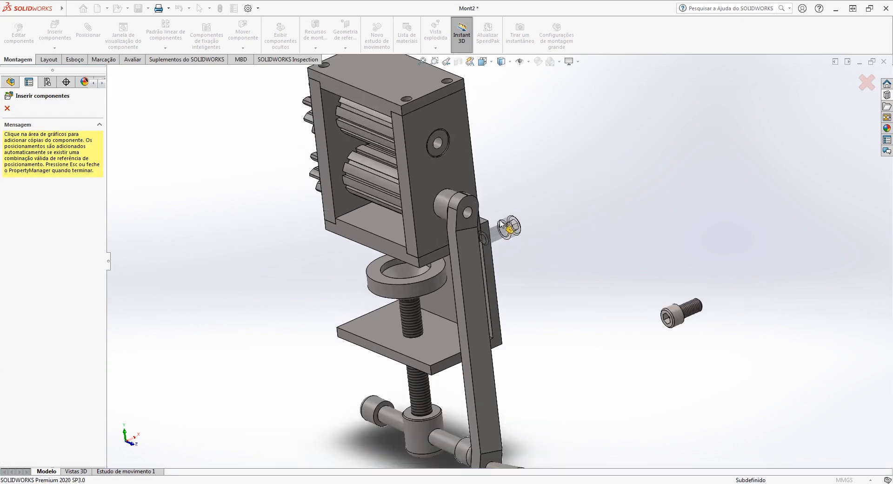
{"action": "scroll", "coordinate": [503, 230], "scroll_direction": "down", "scroll_amount": 4}
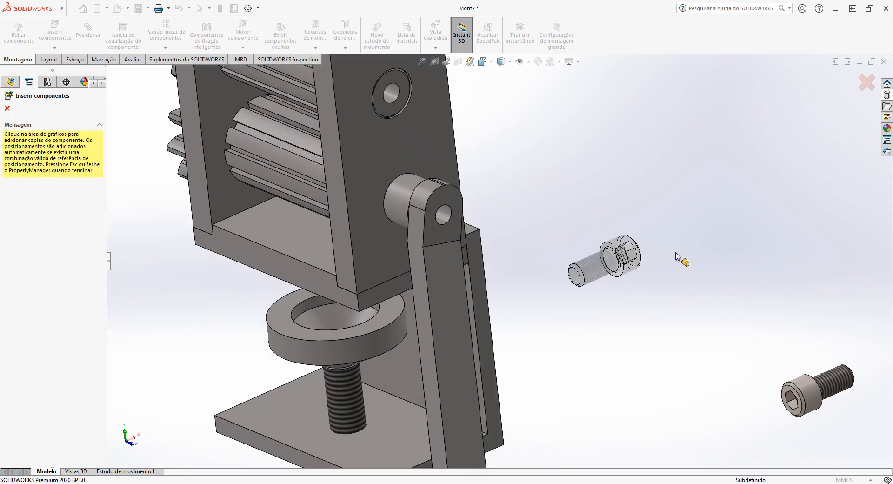
{"action": "left_click", "coordinate": [450, 211]}
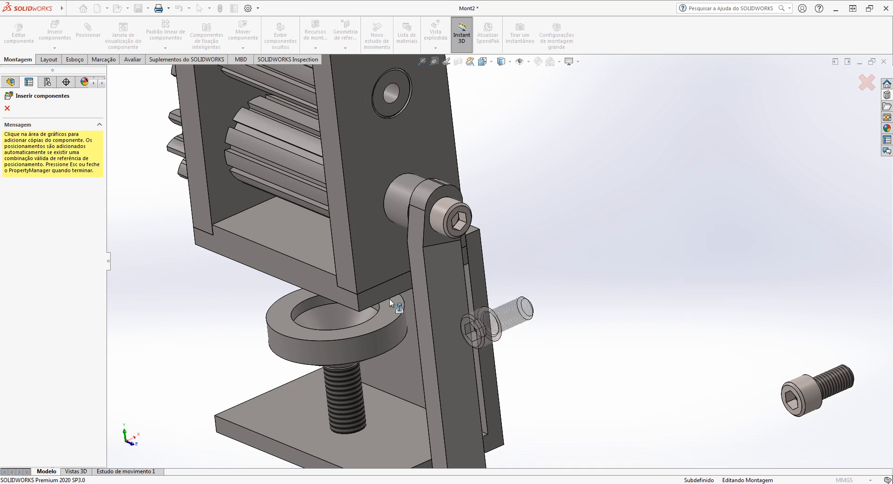
{"action": "scroll", "coordinate": [392, 297], "scroll_direction": "up", "scroll_amount": 5}
{"action": "scroll", "coordinate": [419, 293], "scroll_direction": "down", "scroll_amount": 2}
{"action": "scroll", "coordinate": [428, 291], "scroll_direction": "down", "scroll_amount": 6}
{"action": "scroll", "coordinate": [417, 281], "scroll_direction": "down", "scroll_amount": 2}
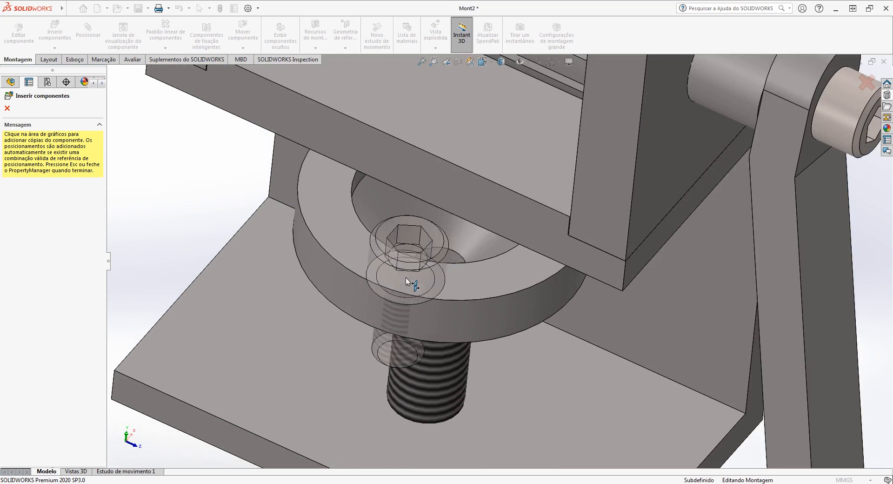
{"action": "scroll", "coordinate": [145, 293], "scroll_direction": "up", "scroll_amount": 6}
{"action": "scroll", "coordinate": [668, 261], "scroll_direction": "down", "scroll_amount": 6}
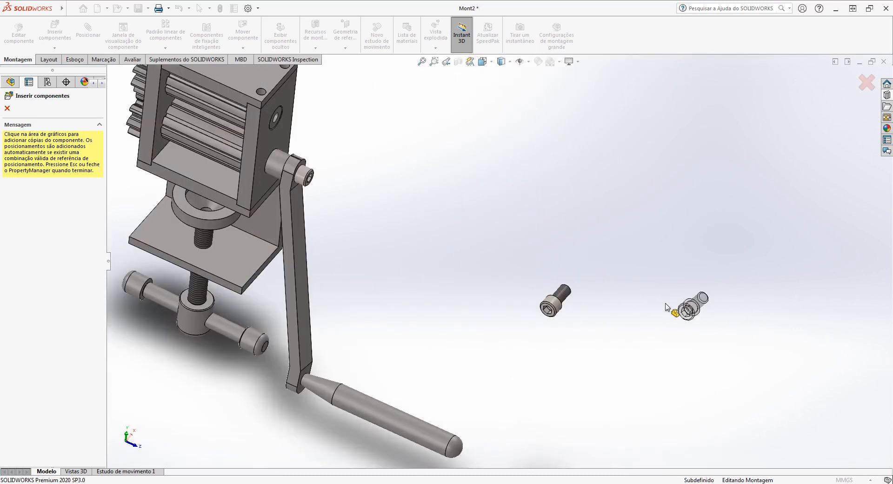
{"action": "key", "text": "Escape"}
Step: Isolate the loose Allen screw together with the Numero 02 ring, hiding the other components
{"action": "scroll", "coordinate": [512, 297], "scroll_direction": "up", "scroll_amount": 3}
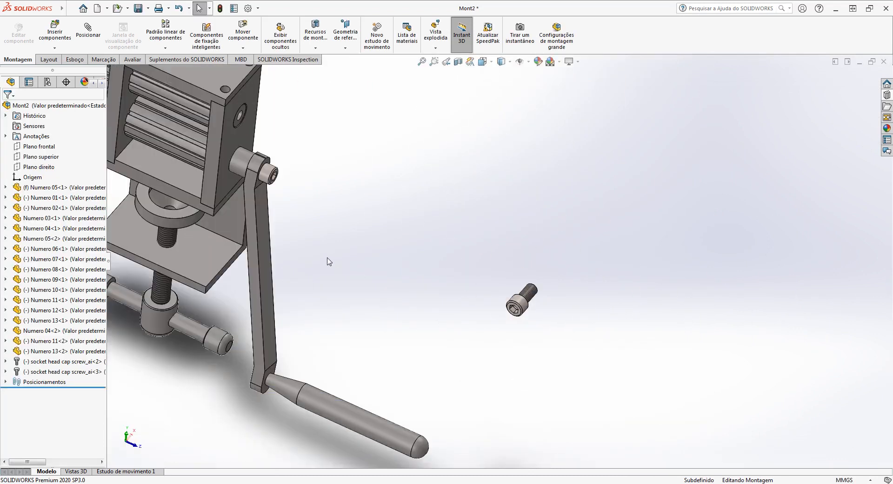
{"action": "scroll", "coordinate": [270, 224], "scroll_direction": "down", "scroll_amount": 3}
{"action": "left_click", "coordinate": [253, 226]}
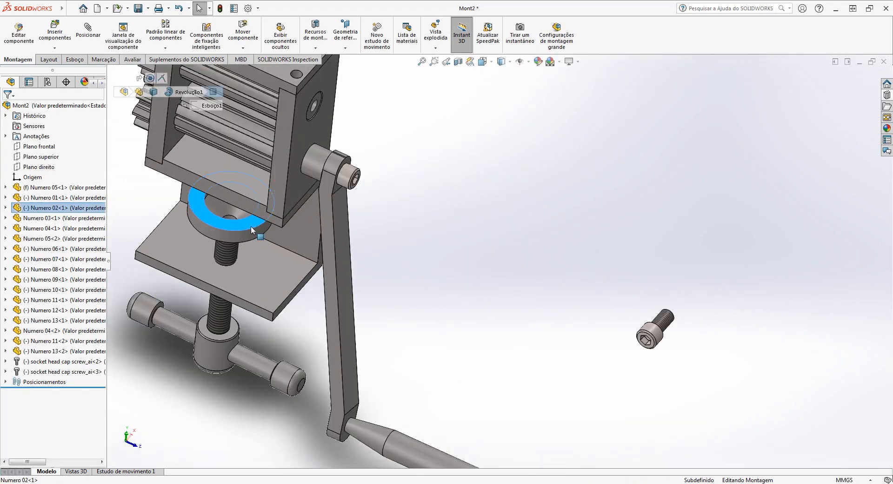
{"action": "right_click", "coordinate": [660, 326]}
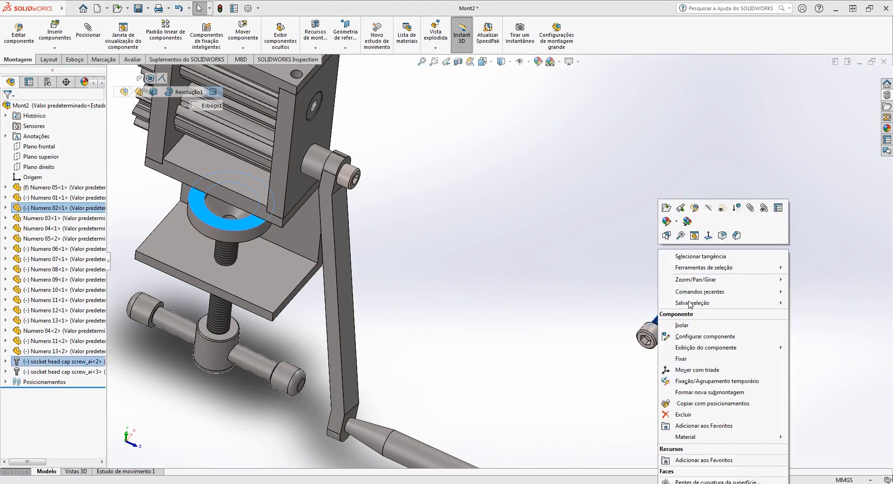
{"action": "left_click", "coordinate": [674, 327]}
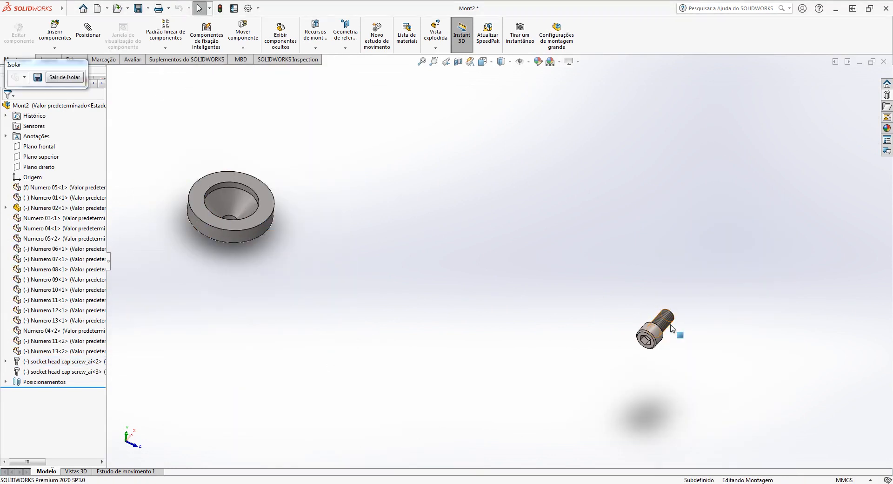
Step: Mate the loose screw concentric with the small central hole in the Numero 02 ring
{"action": "right_click_drag", "start_coordinate": [669, 319], "coordinate": [704, 135]}
{"action": "scroll", "coordinate": [241, 218], "scroll_direction": "down", "scroll_amount": 5}
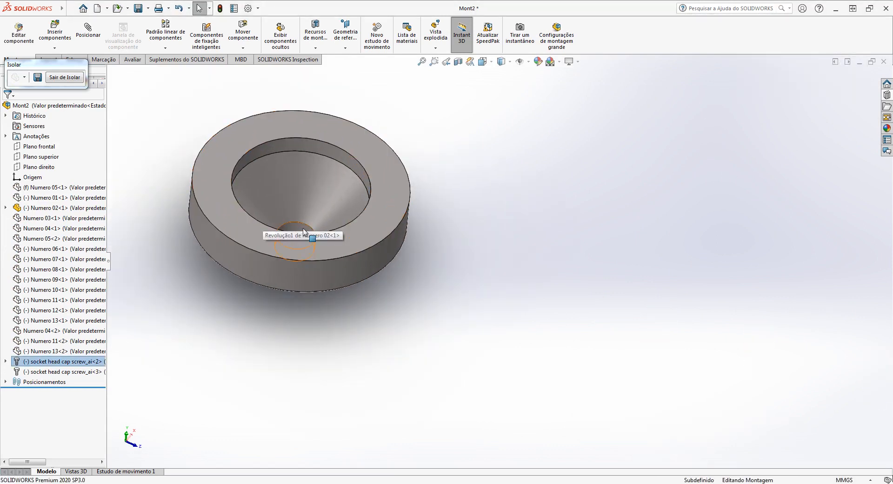
{"action": "left_click", "coordinate": [301, 232], "text": "ctrl"}
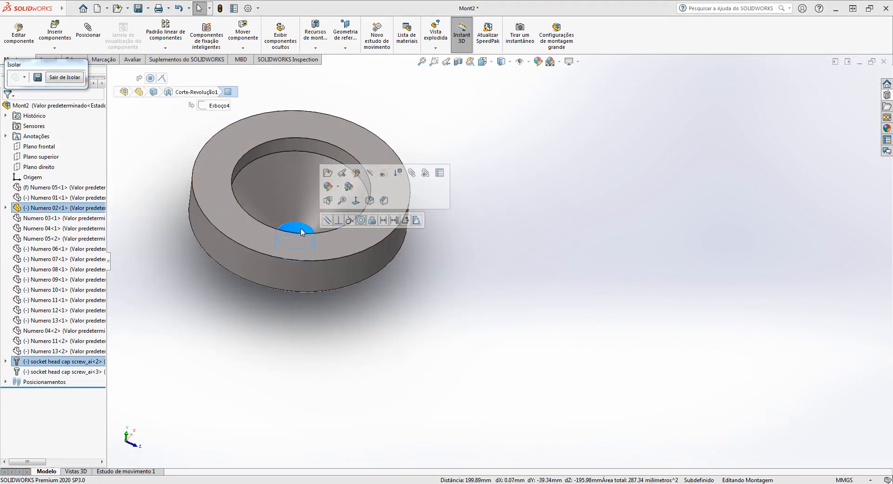
{"action": "left_click", "coordinate": [361, 221]}
{"action": "scroll", "coordinate": [314, 227], "scroll_direction": "down", "scroll_amount": 3}
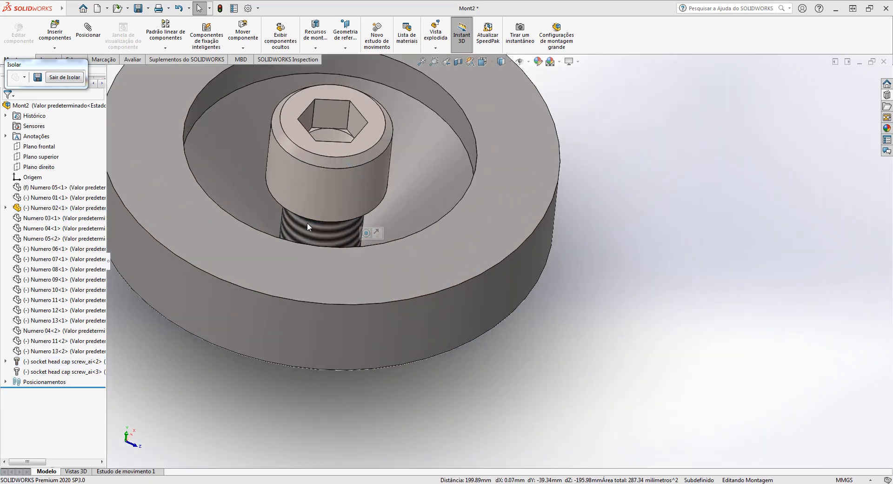
Step: Mate the screw's head to the conical recess of the ring so it seats inside, and exit Isolate
{"action": "left_click", "coordinate": [273, 199]}
{"action": "left_click", "coordinate": [248, 196], "text": "ctrl"}
{"action": "left_click", "coordinate": [274, 194]}
{"action": "scroll", "coordinate": [353, 214], "scroll_direction": "up", "scroll_amount": 5}
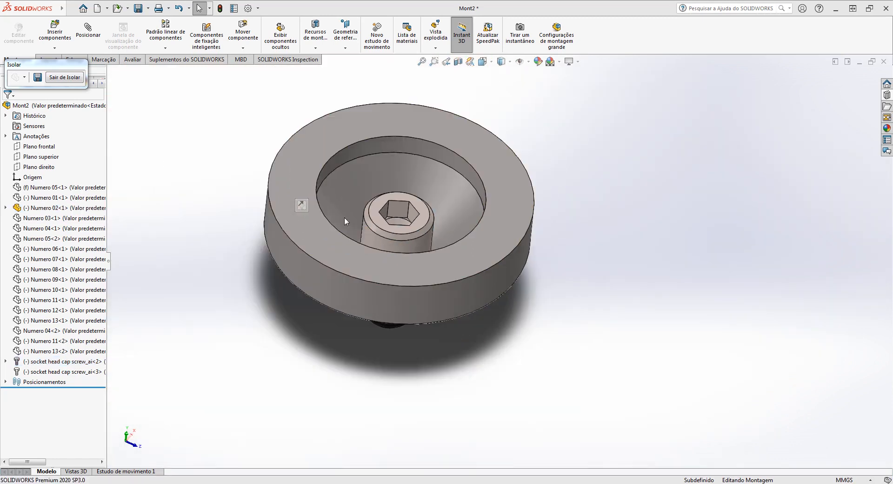
{"action": "scroll", "coordinate": [433, 193], "scroll_direction": "up", "scroll_amount": 3}
{"action": "middle_click_drag", "start_coordinate": [433, 194], "coordinate": [437, 243]}
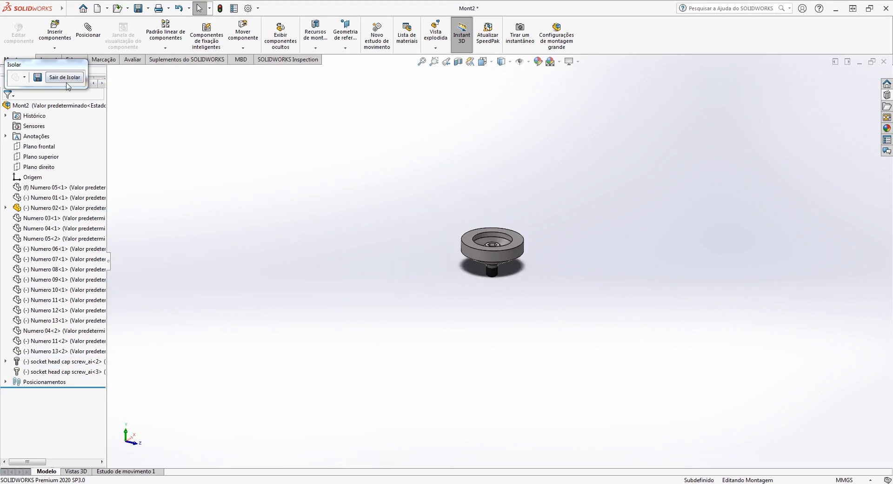
{"action": "left_click", "coordinate": [65, 77]}
Step: Examine the seated screw in the full assembly and the open holes in the gear housing's plates
{"action": "scroll", "coordinate": [499, 278], "scroll_direction": "down", "scroll_amount": 5}
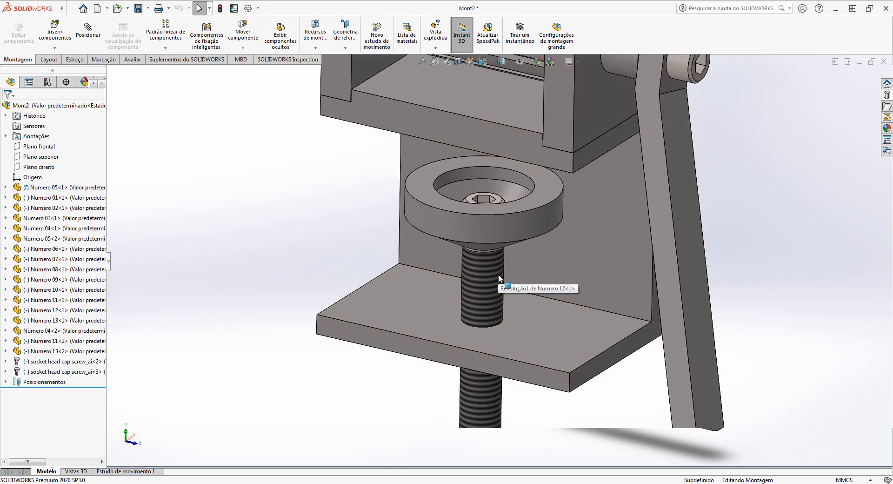
{"action": "left_click", "coordinate": [499, 278]}
{"action": "scroll", "coordinate": [632, 300], "scroll_direction": "up", "scroll_amount": 5}
{"action": "left_click", "coordinate": [563, 226]}
{"action": "scroll", "coordinate": [561, 224], "scroll_direction": "down", "scroll_amount": 2}
{"action": "middle_click_drag", "start_coordinate": [561, 223], "coordinate": [409, 227]}
{"action": "scroll", "coordinate": [409, 227], "scroll_direction": "up", "scroll_amount": 3}
{"action": "scroll", "coordinate": [510, 217], "scroll_direction": "down", "scroll_amount": 3}
{"action": "middle_click_drag", "start_coordinate": [510, 217], "coordinate": [421, 170]}
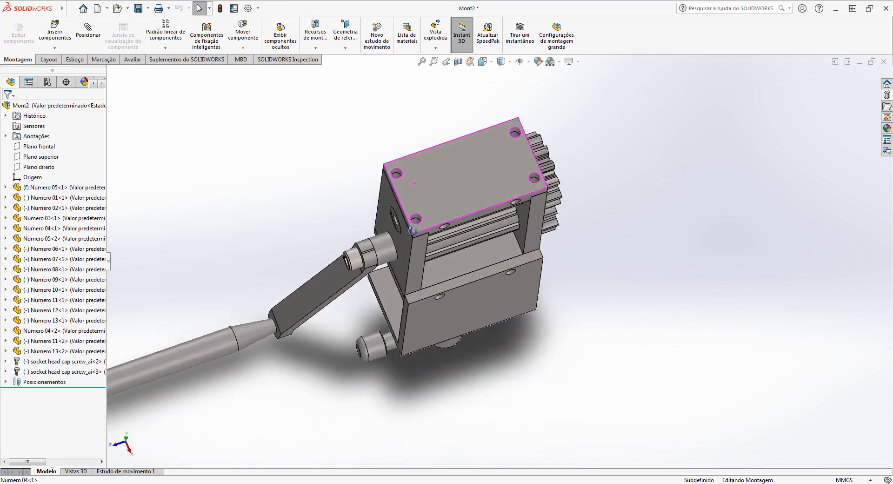
{"action": "middle_click_drag", "start_coordinate": [412, 231], "coordinate": [413, 238]}
{"action": "key", "text": "ctrl+s"}
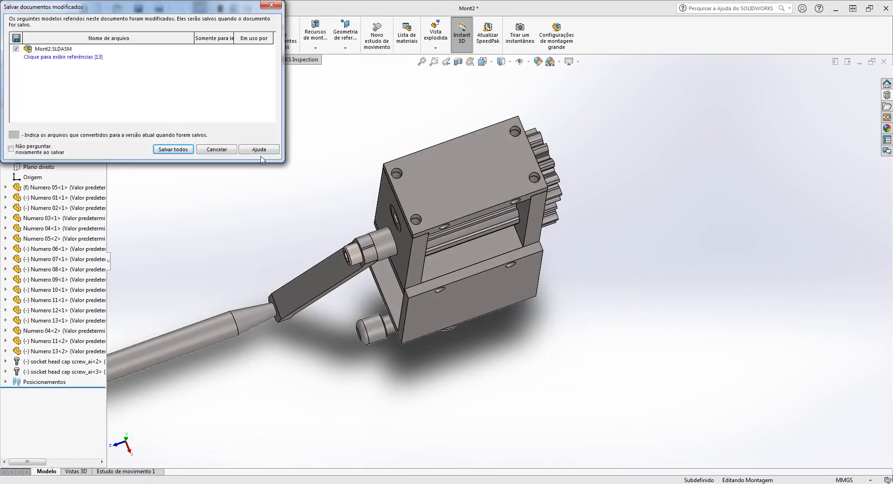
{"action": "left_click", "coordinate": [229, 152]}
Step: Measure the housing's top plate face together with one of its corner holes
{"action": "left_click", "coordinate": [131, 60]}
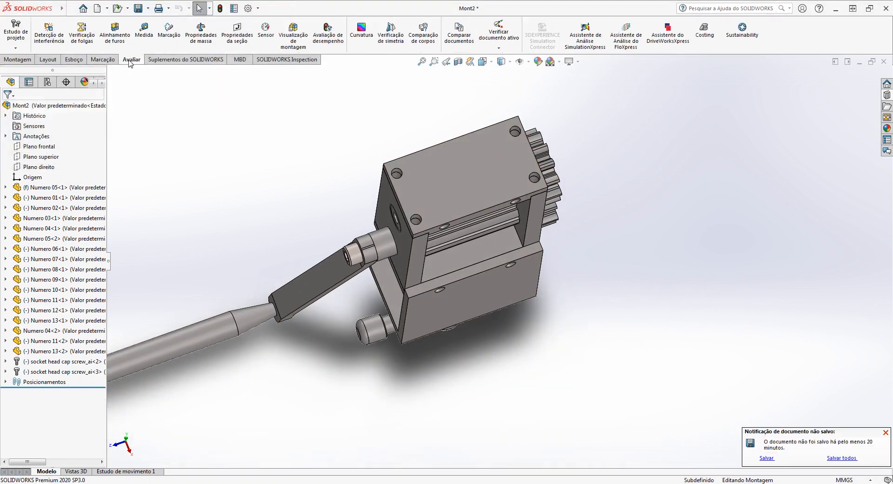
{"action": "left_click", "coordinate": [143, 31]}
{"action": "scroll", "coordinate": [458, 203], "scroll_direction": "down", "scroll_amount": 3}
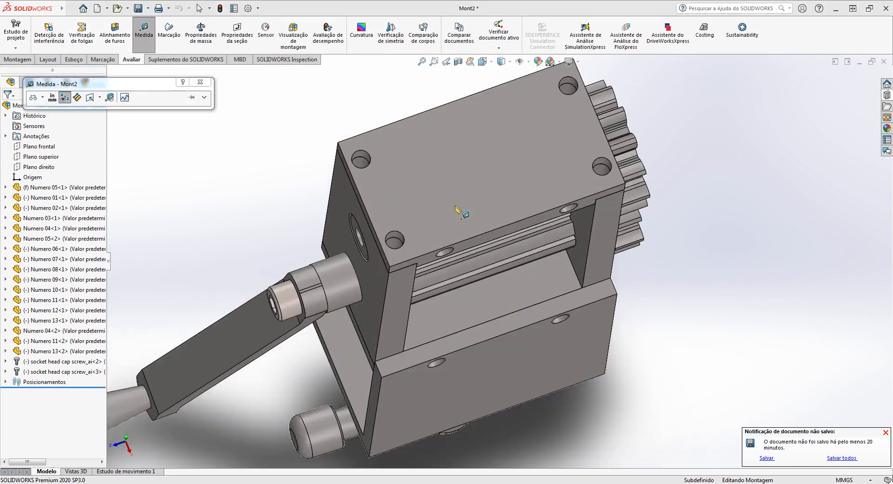
{"action": "left_click", "coordinate": [458, 202]}
{"action": "middle_click_drag", "start_coordinate": [458, 202], "coordinate": [422, 262]}
{"action": "scroll", "coordinate": [368, 251], "scroll_direction": "down", "scroll_amount": 3}
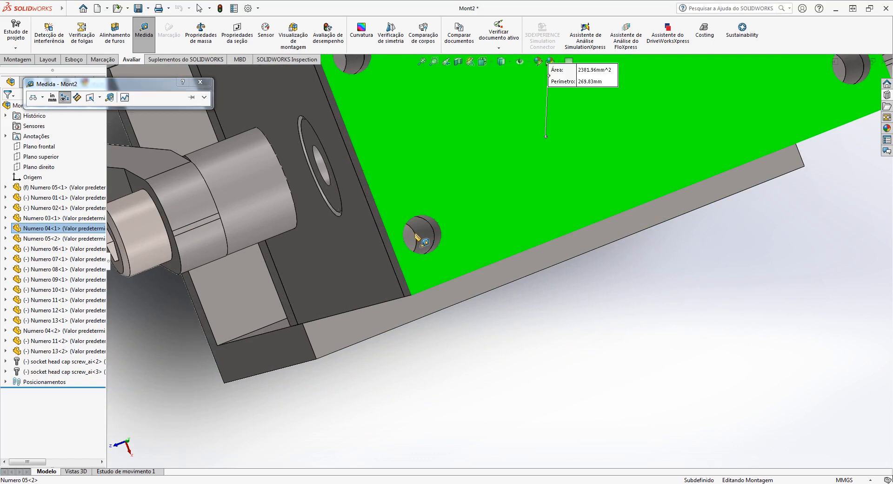
{"action": "left_click", "coordinate": [414, 234]}
{"action": "scroll", "coordinate": [499, 259], "scroll_direction": "up", "scroll_amount": 2}
{"action": "middle_click_drag", "start_coordinate": [442, 235], "coordinate": [509, 282]}
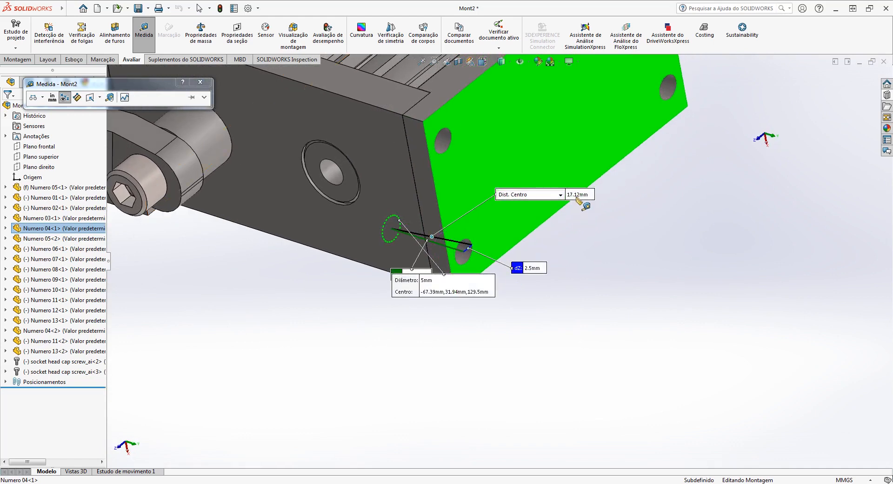
{"action": "key", "text": "Escape"}
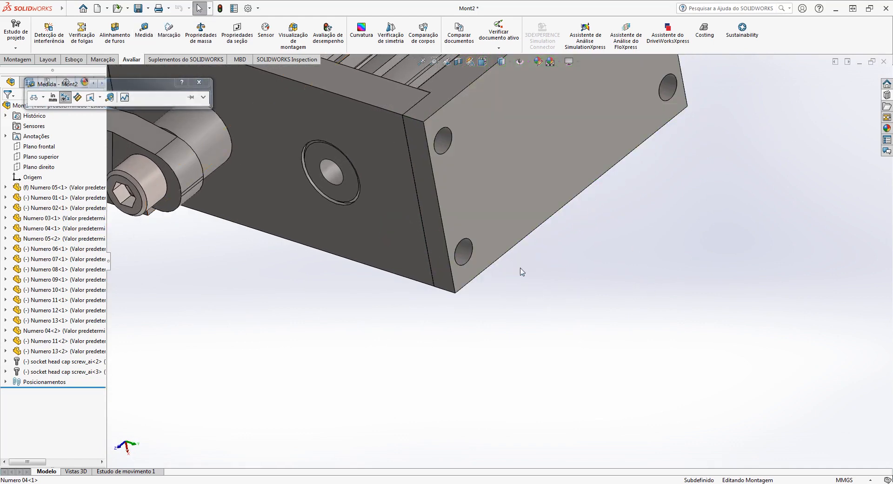
Step: Restore the isometric view and measure the diameter of a corner hole in the housing's top plate
{"action": "scroll", "coordinate": [522, 272], "scroll_direction": "up", "scroll_amount": 3}
{"action": "key", "text": "s"}
{"action": "left_click", "coordinate": [631, 213]}
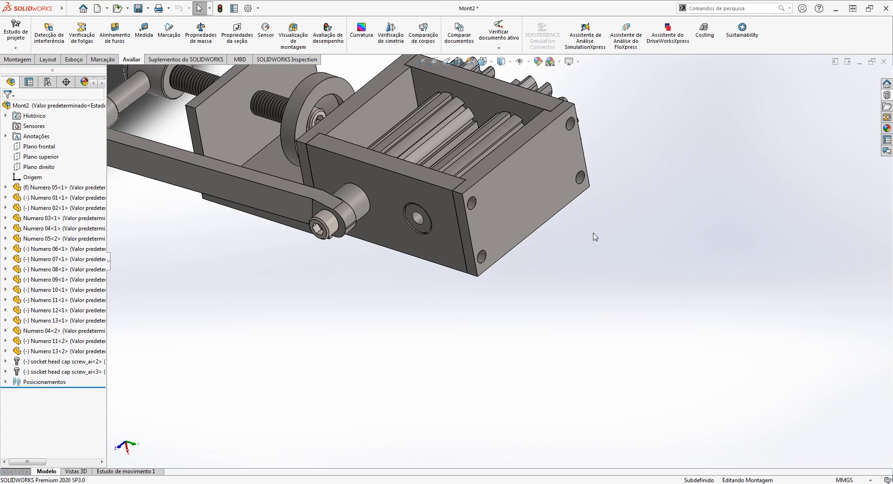
{"action": "key", "text": "ctrl+7"}
{"action": "scroll", "coordinate": [651, 135], "scroll_direction": "down", "scroll_amount": 5}
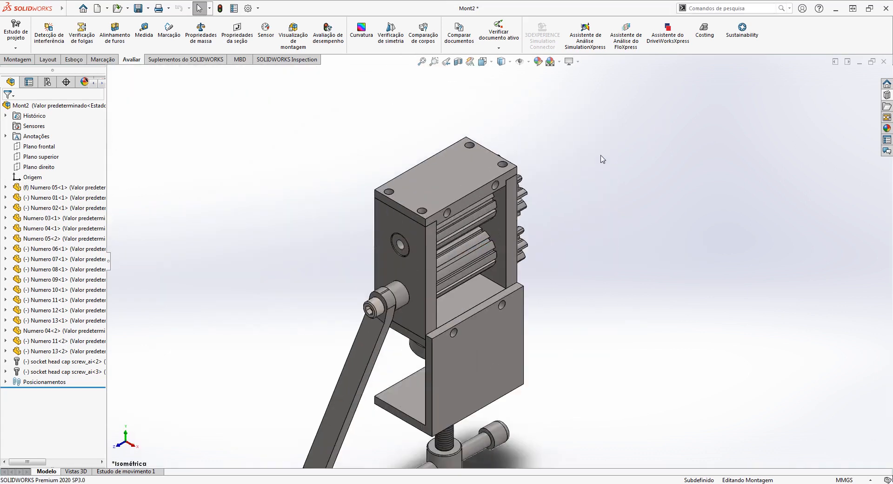
{"action": "left_click", "coordinate": [886, 96]}
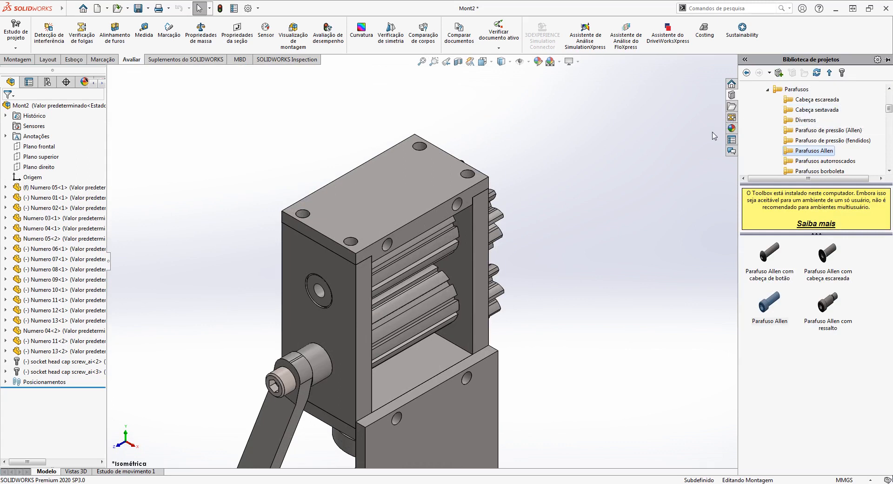
{"action": "left_click", "coordinate": [600, 149]}
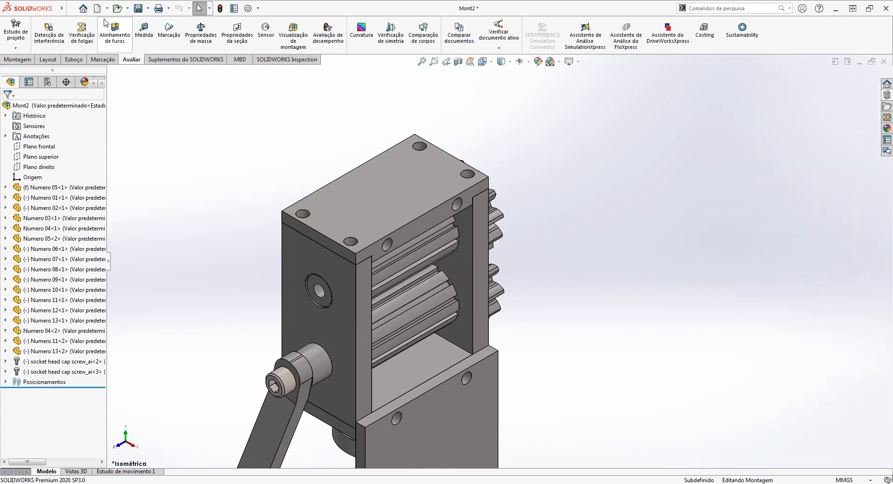
{"action": "left_click", "coordinate": [144, 30]}
{"action": "left_click", "coordinate": [303, 215]}
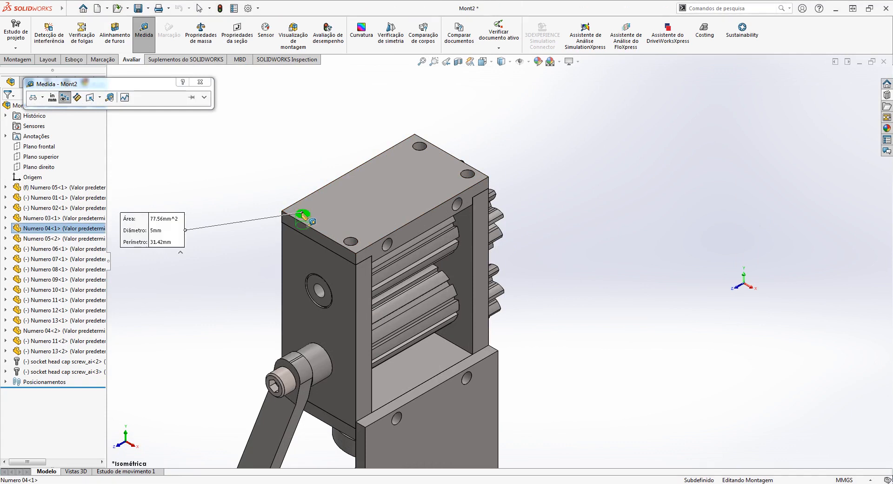
{"action": "key", "text": "Escape"}
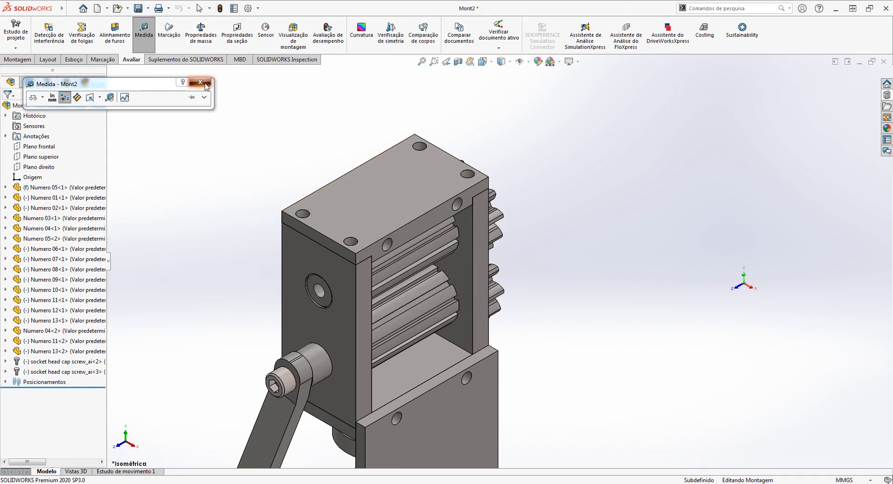
{"action": "left_click", "coordinate": [201, 82]}
Step: Browse the Toolbox library to the ISO standard's Mola pins and locate the slotted ISO 8752 spring pin
{"action": "left_click", "coordinate": [886, 107]}
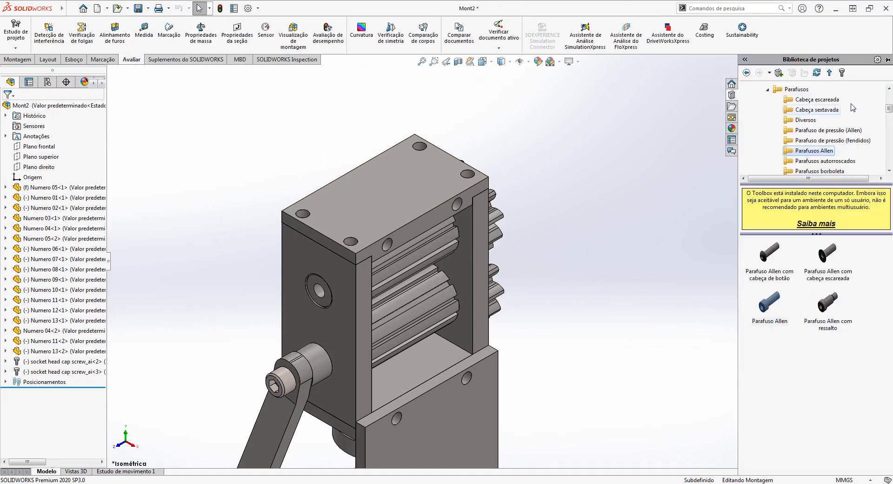
{"action": "left_click", "coordinate": [768, 89]}
{"action": "scroll", "coordinate": [784, 124], "scroll_direction": "up", "scroll_amount": 3}
{"action": "left_click", "coordinate": [764, 101]}
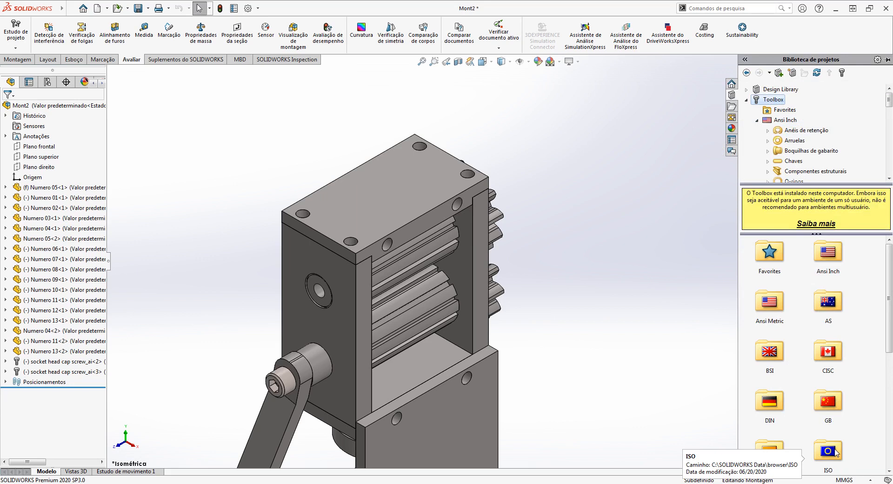
{"action": "double_click", "coordinate": [829, 450]}
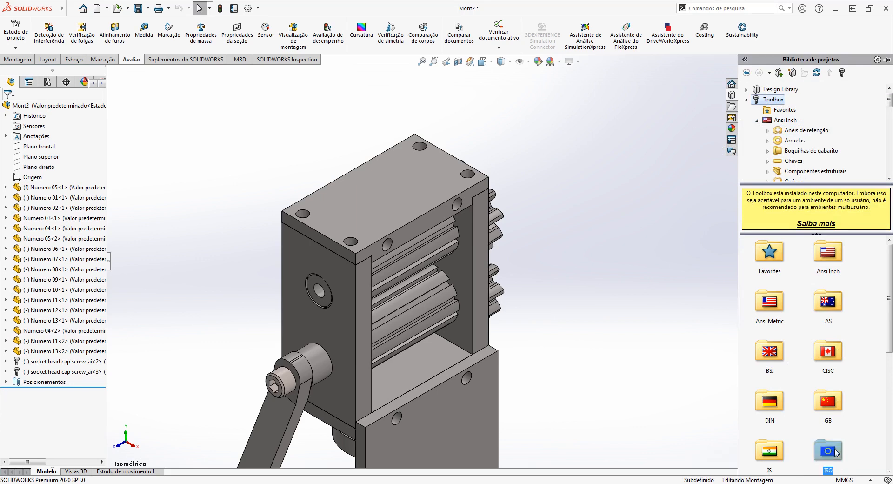
{"action": "double_click", "coordinate": [823, 349]}
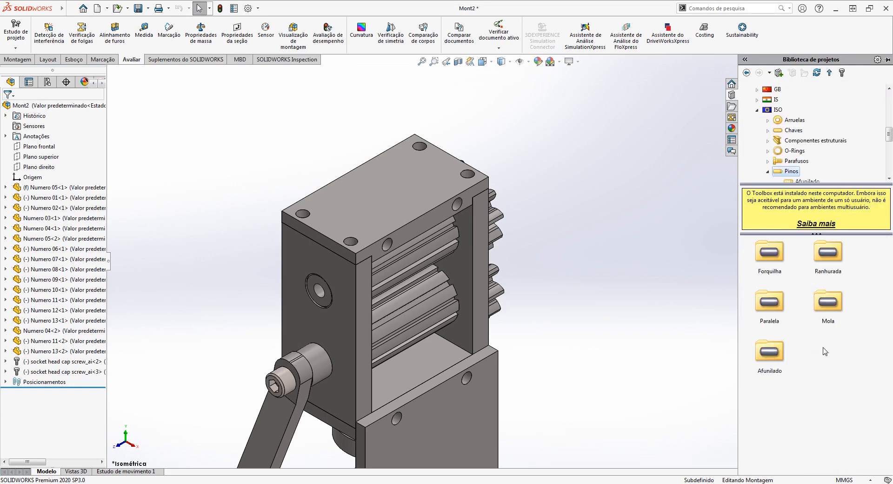
{"action": "double_click", "coordinate": [819, 317]}
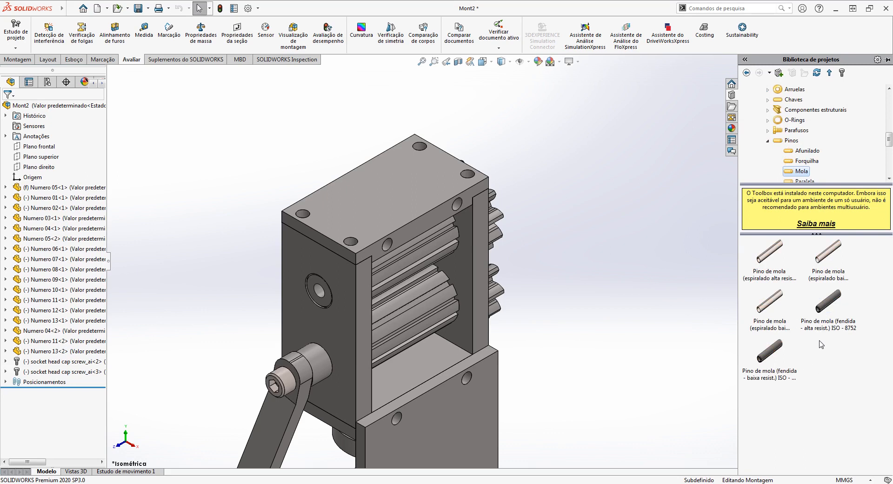
{"action": "mouse_move", "coordinate": [828, 304]}
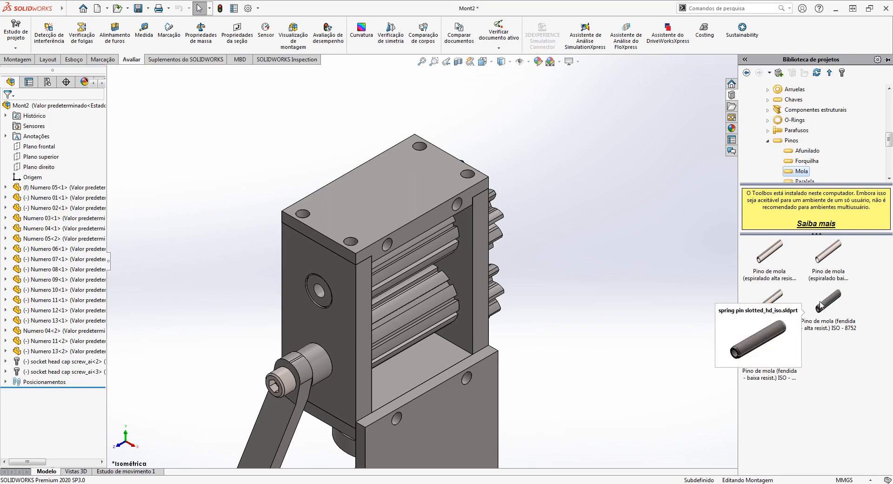
Step: Insert the slotted ISO 8752 spring pin into the assembly, configured as size M5, length 20, Normal slot and steel (Aço) material
{"action": "left_click_drag", "start_coordinate": [828, 305], "coordinate": [629, 183]}
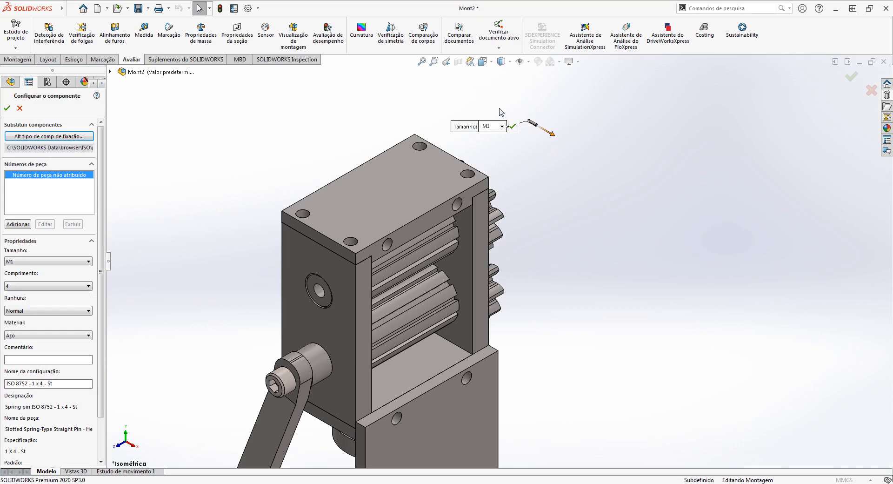
{"action": "left_click", "coordinate": [26, 262]}
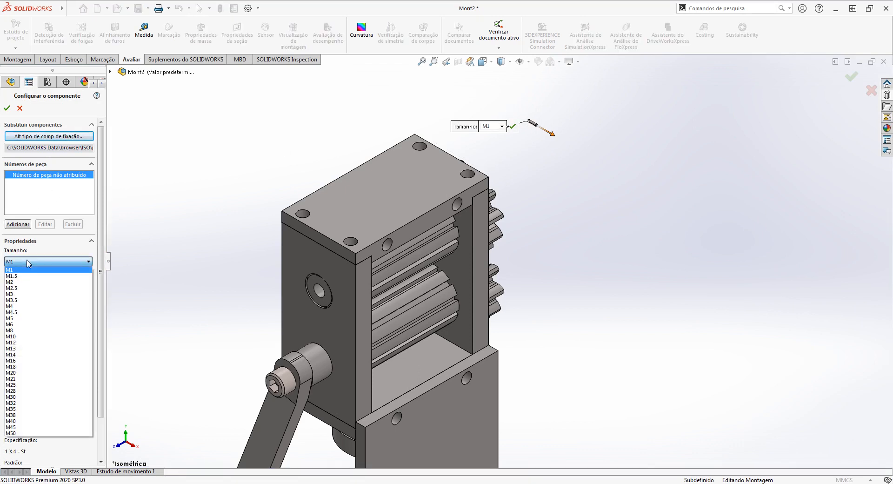
{"action": "left_click", "coordinate": [13, 318]}
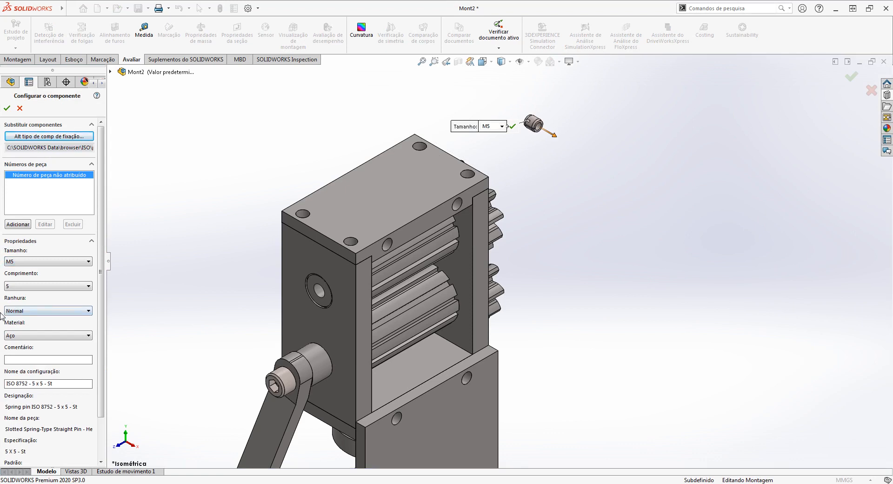
{"action": "left_click", "coordinate": [20, 287]}
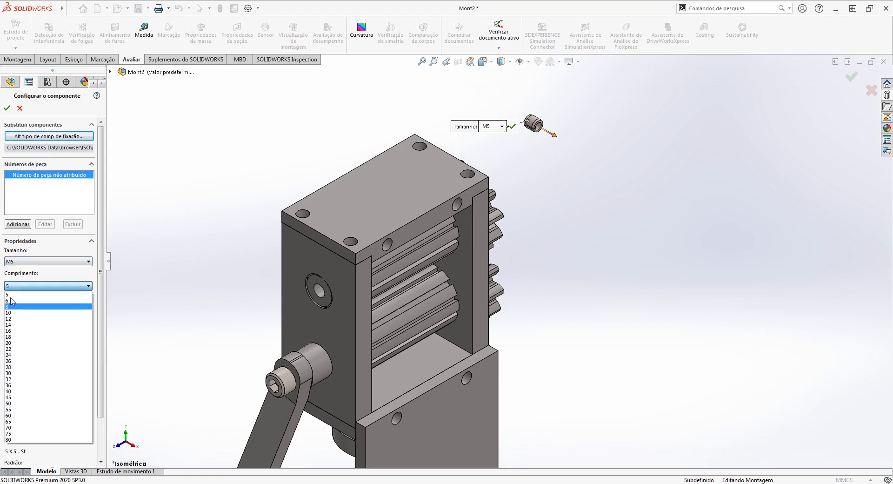
{"action": "left_click", "coordinate": [10, 343]}
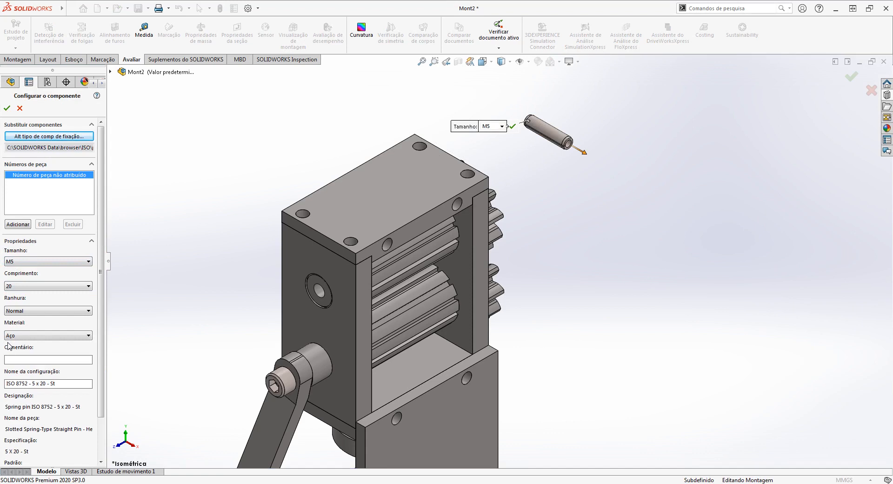
{"action": "left_click", "coordinate": [23, 312]}
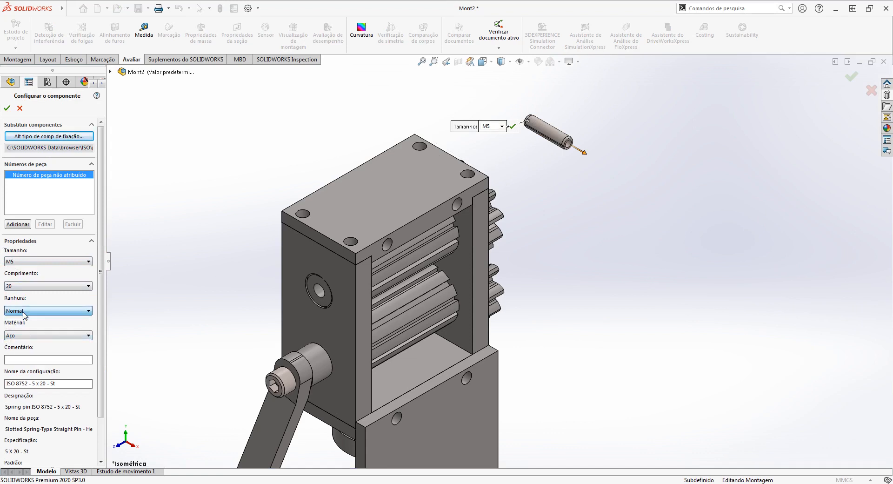
{"action": "left_click", "coordinate": [24, 335]}
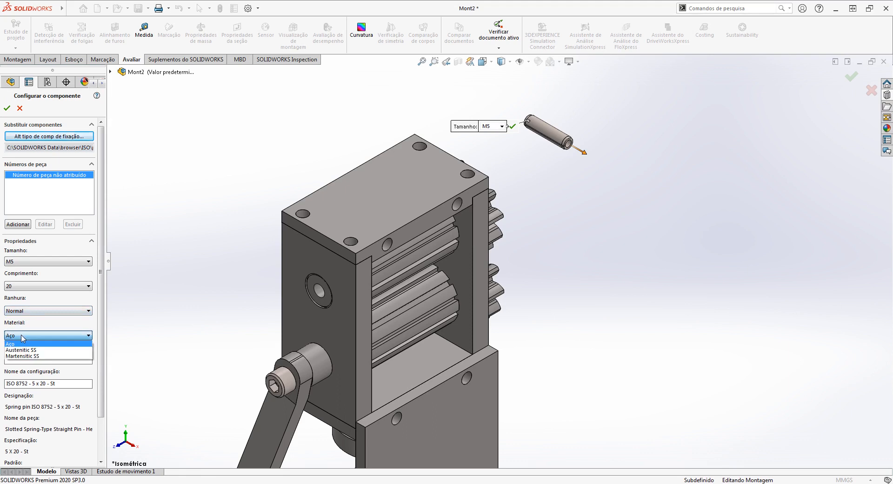
{"action": "left_click", "coordinate": [21, 337]}
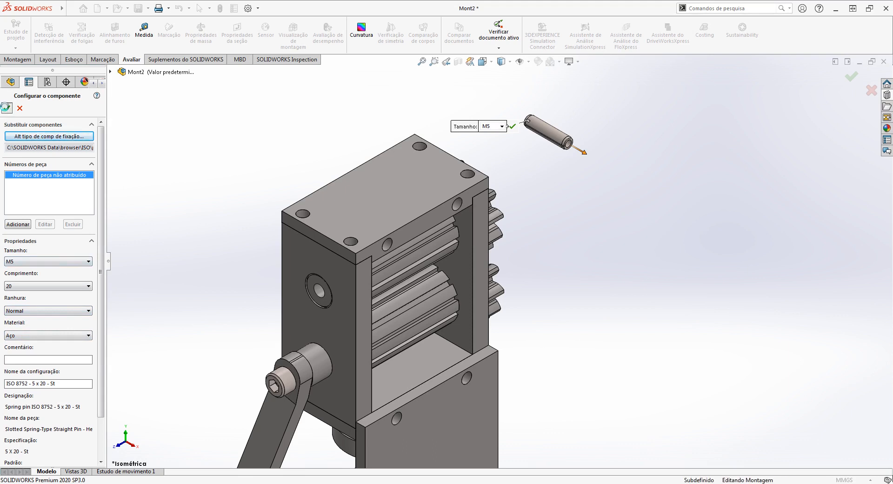
{"action": "left_click", "coordinate": [512, 127]}
Step: Place copies of the spring pin in the four corner holes of the housing's top plate
{"action": "scroll", "coordinate": [473, 169], "scroll_direction": "down", "scroll_amount": 5}
{"action": "scroll", "coordinate": [395, 198], "scroll_direction": "down", "scroll_amount": 2}
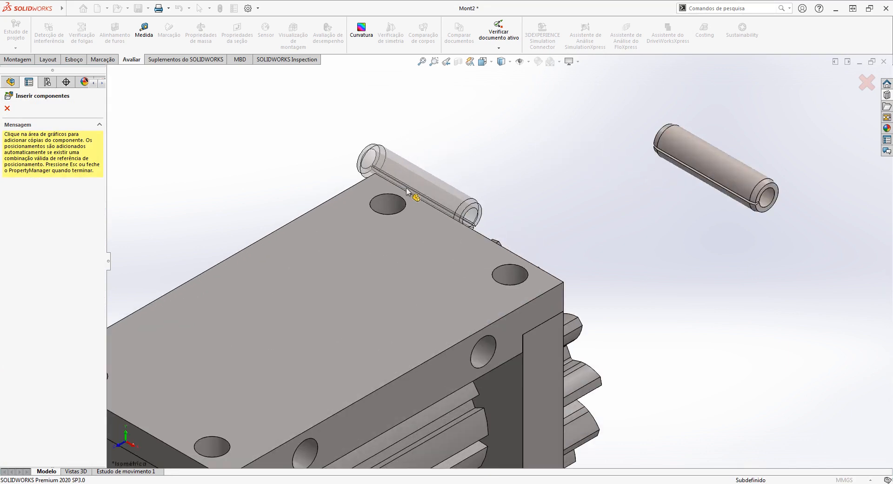
{"action": "left_click", "coordinate": [389, 207]}
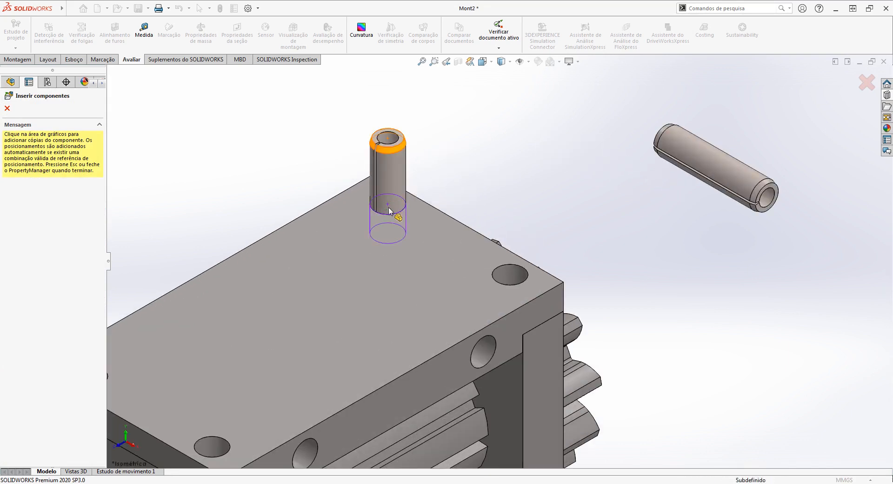
{"action": "left_click", "coordinate": [509, 275]}
{"action": "scroll", "coordinate": [374, 267], "scroll_direction": "up", "scroll_amount": 6}
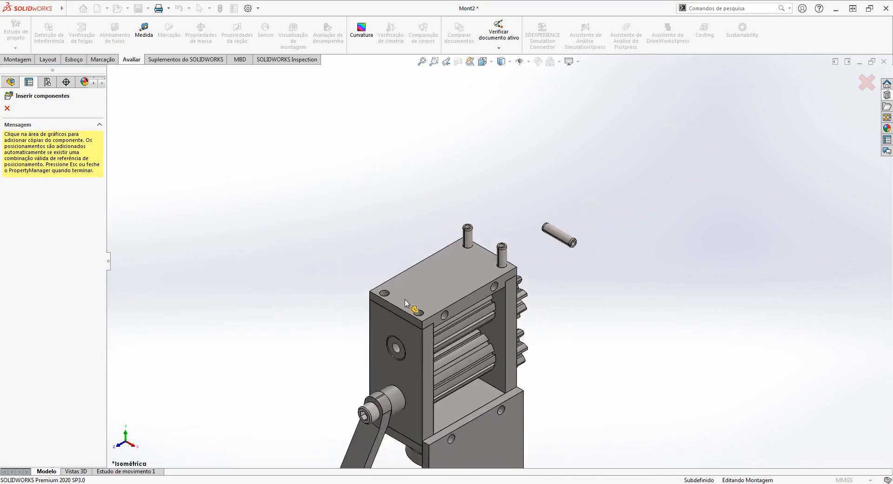
{"action": "scroll", "coordinate": [400, 296], "scroll_direction": "down", "scroll_amount": 4}
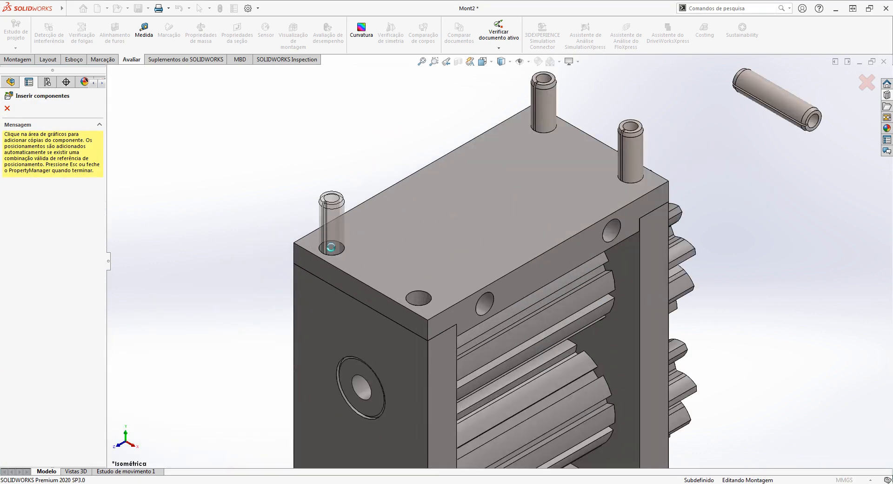
{"action": "left_click", "coordinate": [331, 247]}
{"action": "left_click", "coordinate": [419, 296]}
Step: Place two more spring pins in the holes of the lower bracket's vertical plate and finish inserting copies
{"action": "scroll", "coordinate": [421, 298], "scroll_direction": "up", "scroll_amount": 6}
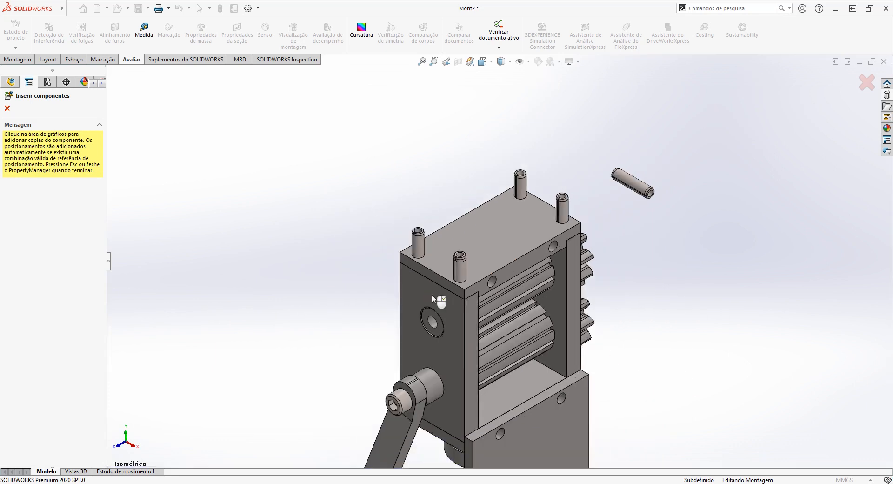
{"action": "scroll", "coordinate": [522, 374], "scroll_direction": "down", "scroll_amount": 5}
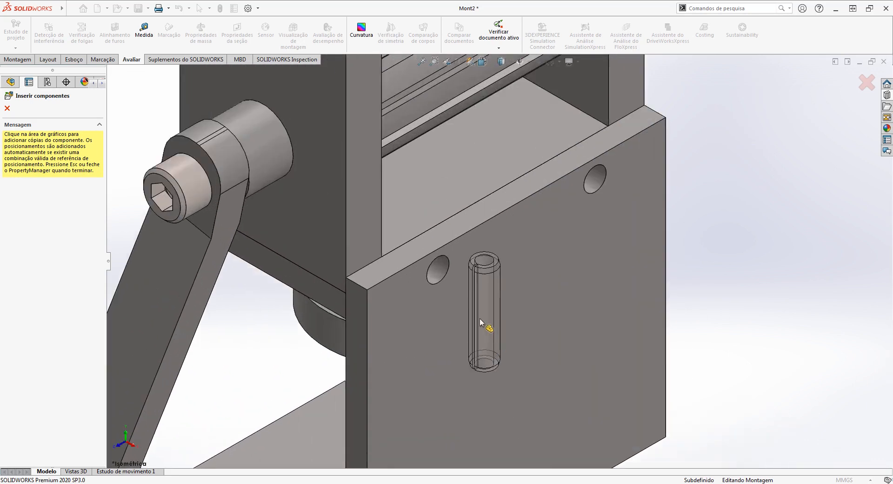
{"action": "left_click", "coordinate": [437, 272]}
{"action": "left_click", "coordinate": [594, 174]}
{"action": "scroll", "coordinate": [635, 202], "scroll_direction": "up", "scroll_amount": 4}
{"action": "scroll", "coordinate": [635, 203], "scroll_direction": "up", "scroll_amount": 5}
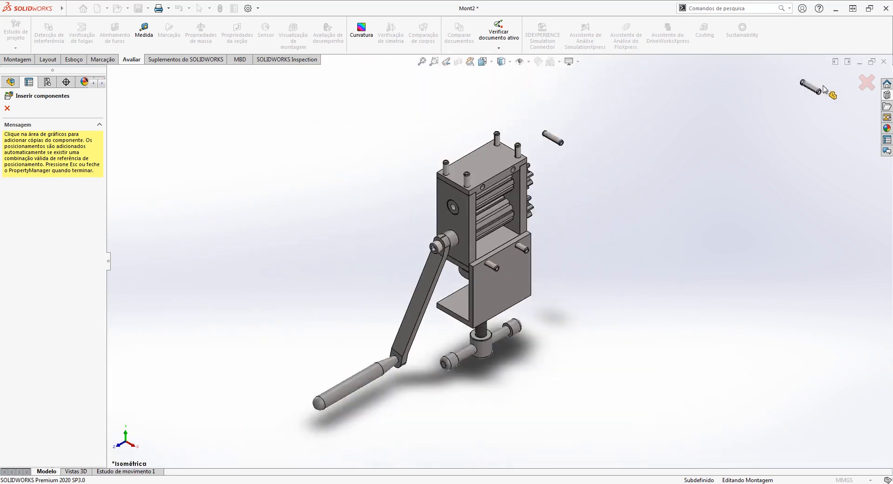
{"action": "left_click", "coordinate": [8, 109]}
Step: Delete the loose spring pin floating beside the housing
{"action": "scroll", "coordinate": [540, 158], "scroll_direction": "down", "scroll_amount": 8}
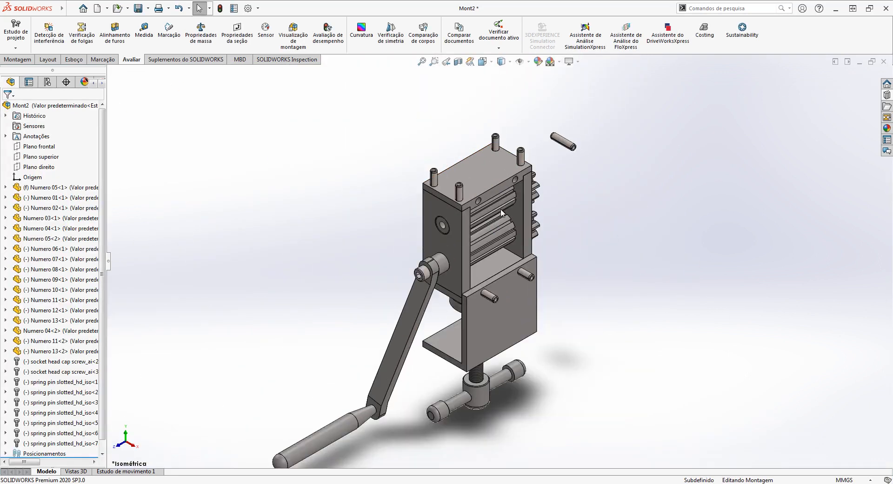
{"action": "left_click", "coordinate": [581, 107]}
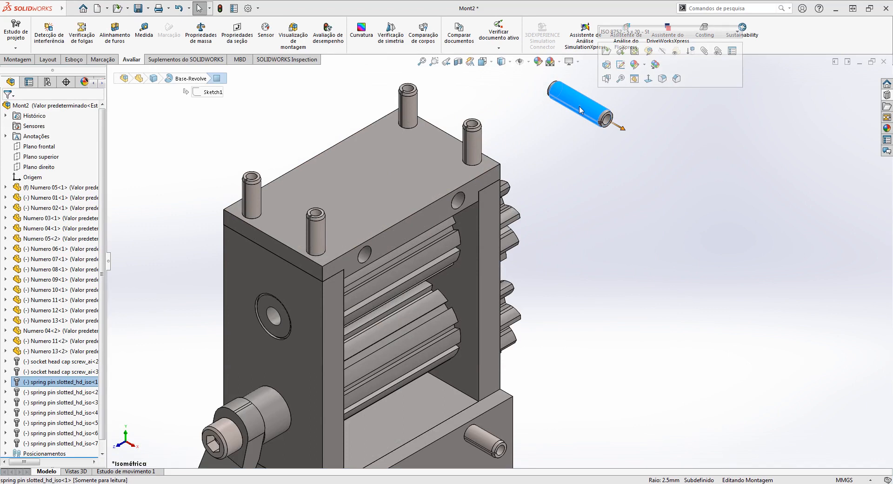
{"action": "key", "text": "Delete"}
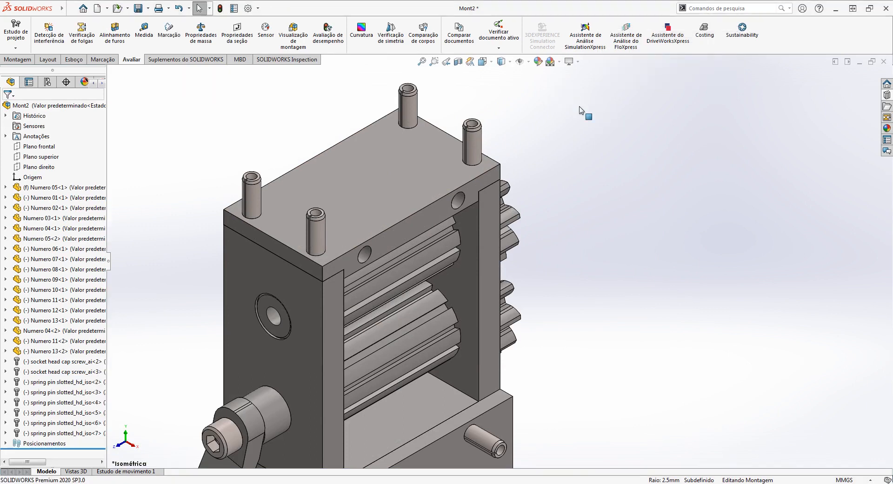
Step: Pull the spring pin at the top plate's gear-side front corner up along its axis, clear of its hole
{"action": "left_click", "coordinate": [474, 156]}
{"action": "left_click_drag", "start_coordinate": [473, 77], "coordinate": [464, 12]}
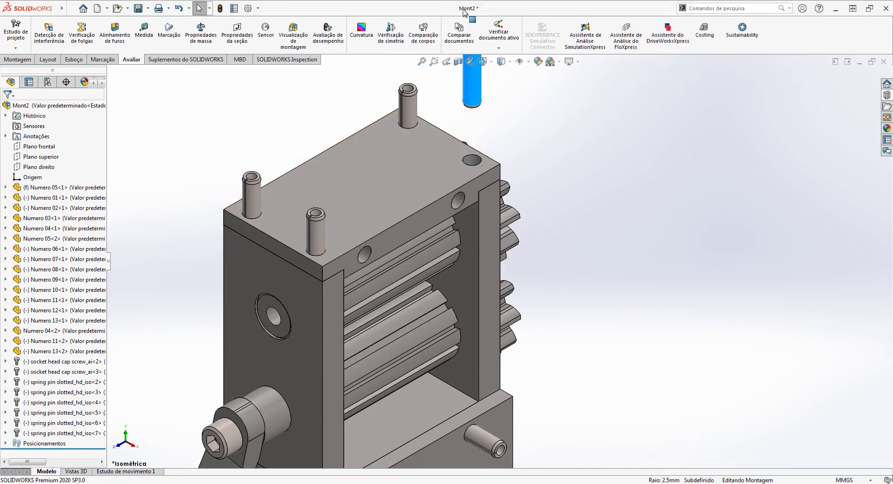
{"action": "left_click", "coordinate": [484, 126]}
{"action": "scroll", "coordinate": [467, 145], "scroll_direction": "down", "scroll_amount": 5}
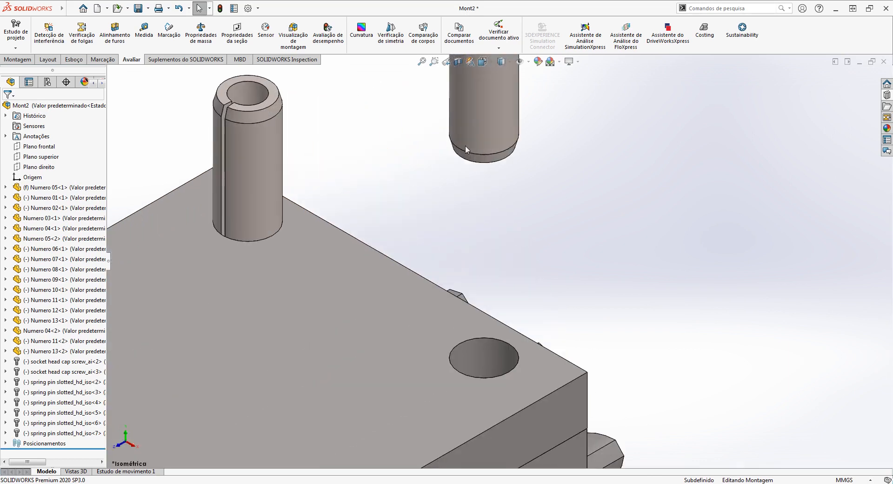
{"action": "scroll", "coordinate": [469, 163], "scroll_direction": "up", "scroll_amount": 6}
{"action": "middle_click_drag", "start_coordinate": [466, 280], "coordinate": [481, 241]}
{"action": "scroll", "coordinate": [478, 371], "scroll_direction": "down", "scroll_amount": 3}
{"action": "scroll", "coordinate": [481, 242], "scroll_direction": "down", "scroll_amount": 2}
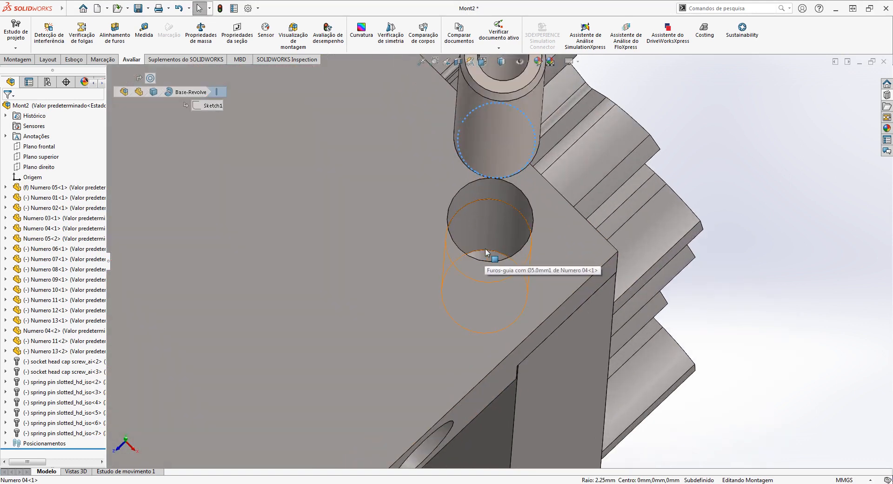
{"action": "left_click", "coordinate": [482, 254]}
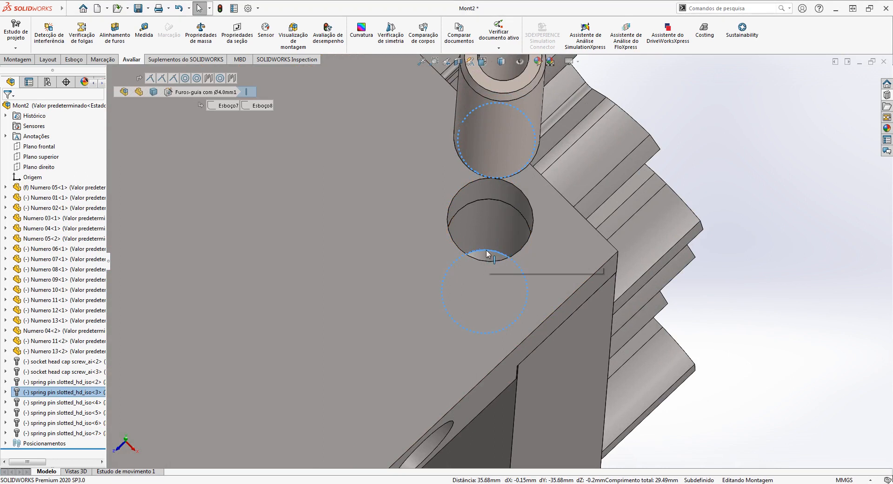
{"action": "left_click", "coordinate": [487, 251], "text": "ctrl"}
{"action": "left_click", "coordinate": [774, 224]}
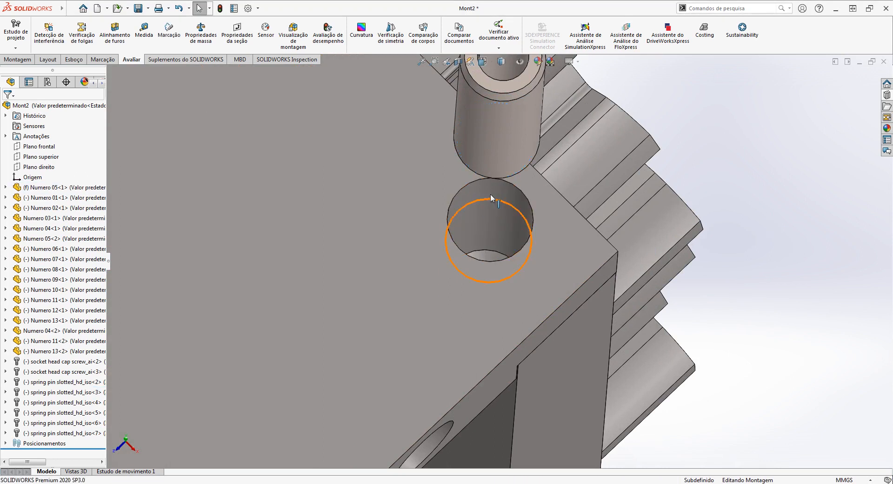
Step: Seat the raised pin with a coincident mate between the bottom face of its corner hole and the pin's lower circular edge
{"action": "left_click", "coordinate": [483, 256]}
{"action": "middle_click_drag", "start_coordinate": [482, 256], "coordinate": [489, 157]}
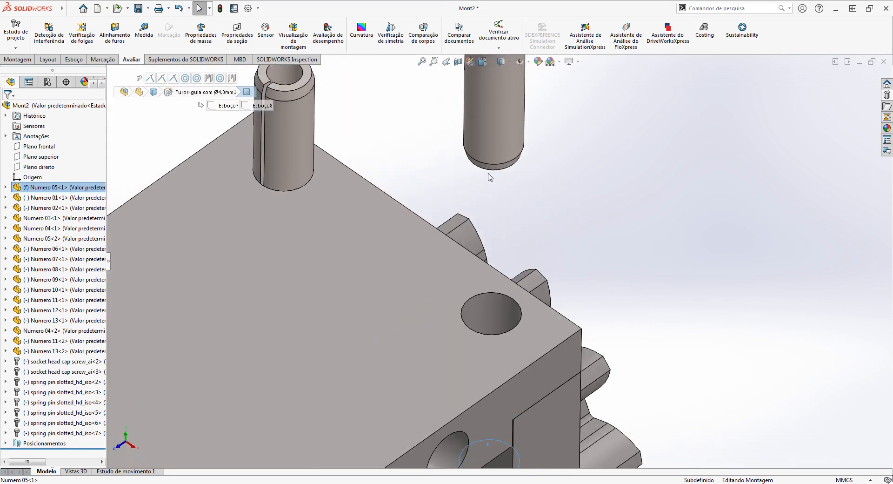
{"action": "left_click", "coordinate": [492, 168], "text": "ctrl"}
{"action": "left_click", "coordinate": [519, 163]}
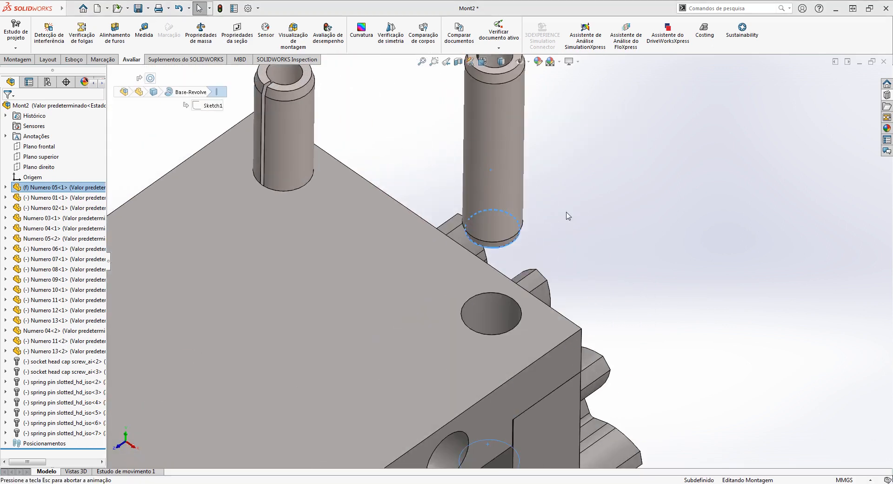
{"action": "scroll", "coordinate": [484, 286], "scroll_direction": "up", "scroll_amount": 5}
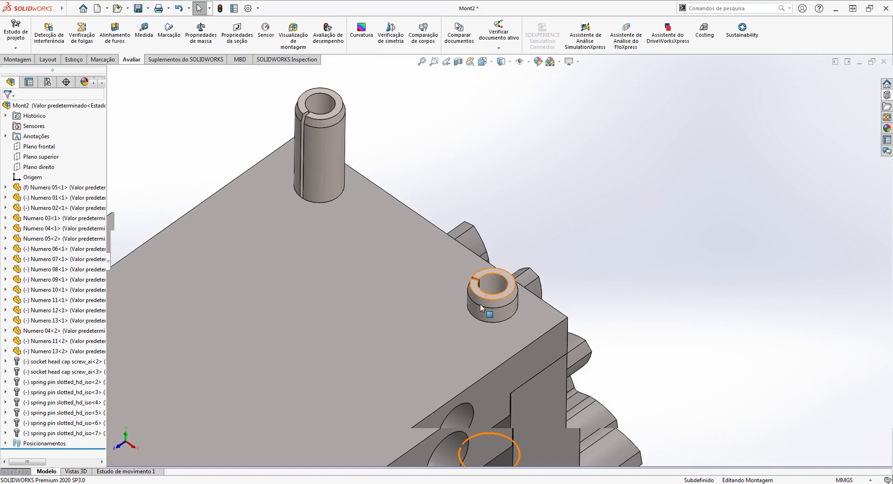
{"action": "scroll", "coordinate": [479, 291], "scroll_direction": "down", "scroll_amount": 6}
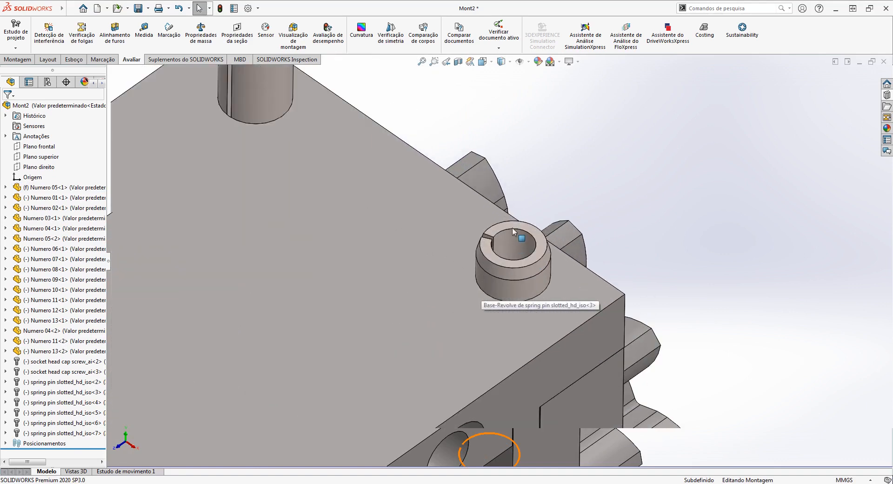
{"action": "left_click", "coordinate": [511, 229]}
{"action": "scroll", "coordinate": [419, 190], "scroll_direction": "up", "scroll_amount": 5}
{"action": "scroll", "coordinate": [390, 163], "scroll_direction": "down", "scroll_amount": 5}
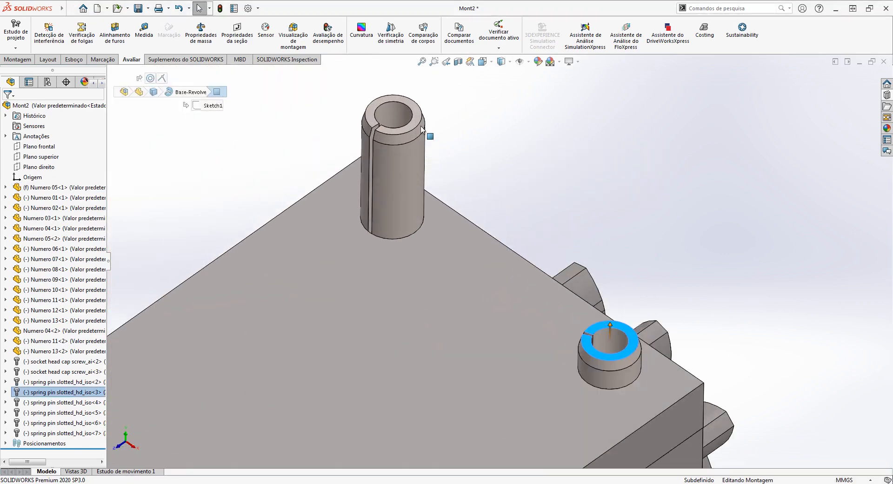
{"action": "left_click", "coordinate": [417, 117], "text": "ctrl"}
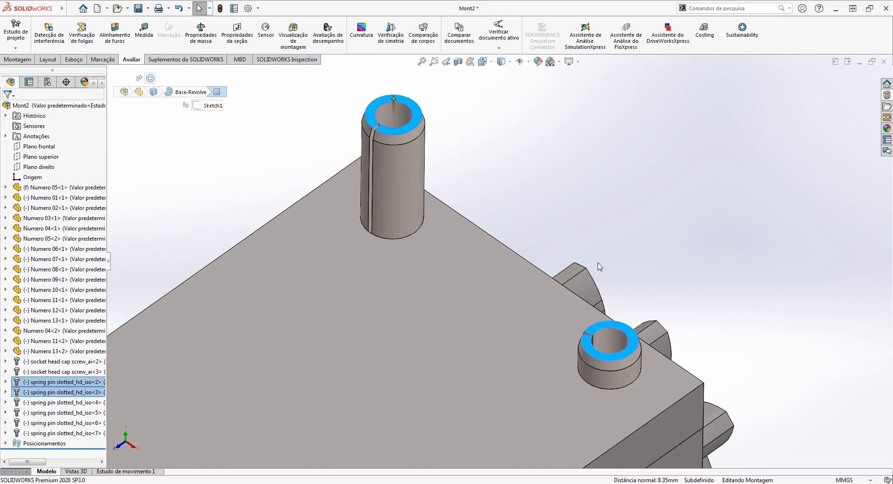
{"action": "scroll", "coordinate": [447, 169], "scroll_direction": "up", "scroll_amount": 3}
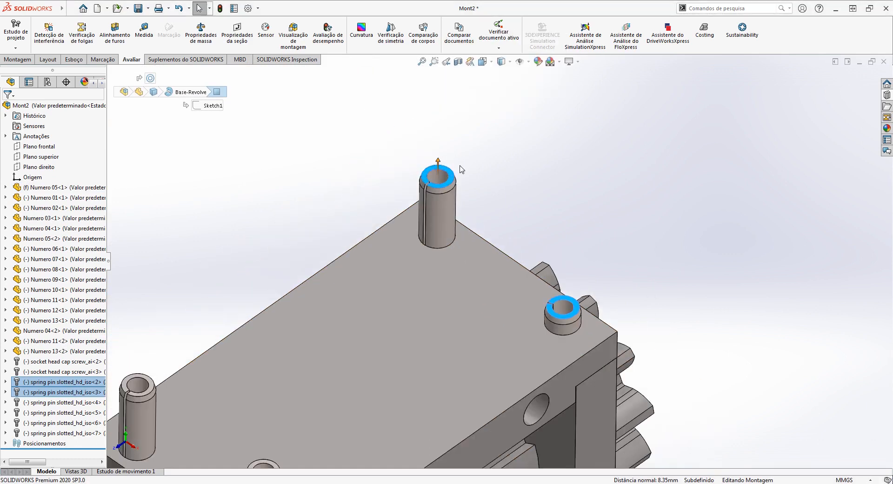
{"action": "left_click", "coordinate": [476, 193]}
Step: Make the top face of the pin at the top plate's far rear corner coincident with the seated pin's top face
{"action": "left_click", "coordinate": [454, 181]}
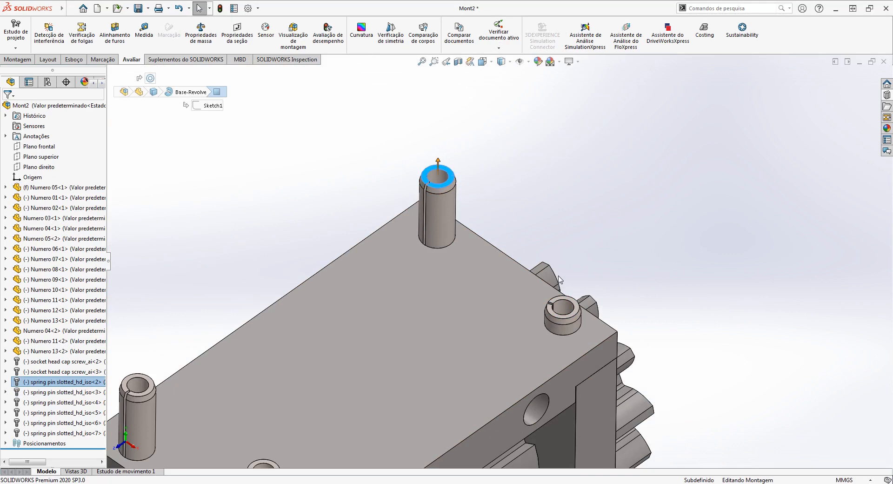
{"action": "scroll", "coordinate": [571, 297], "scroll_direction": "down", "scroll_amount": 5}
{"action": "left_click", "coordinate": [571, 298], "text": "ctrl"}
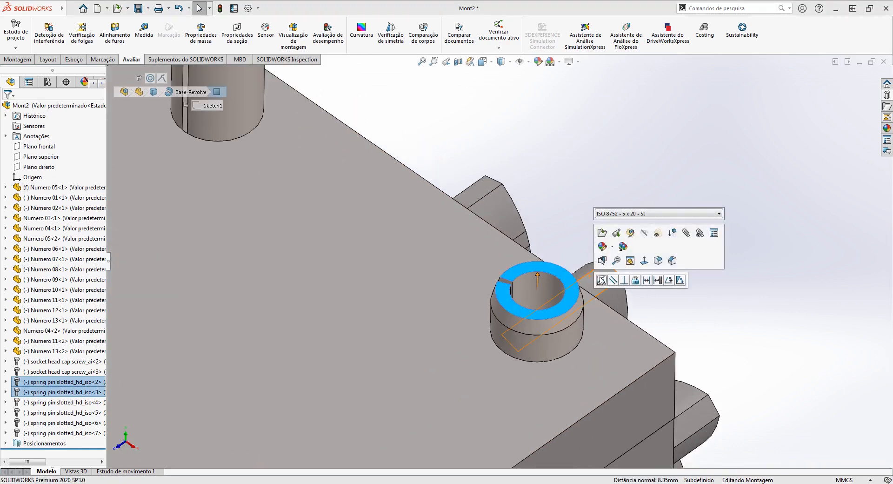
{"action": "scroll", "coordinate": [603, 281], "scroll_direction": "up", "scroll_amount": 3}
{"action": "key", "text": "Escape"}
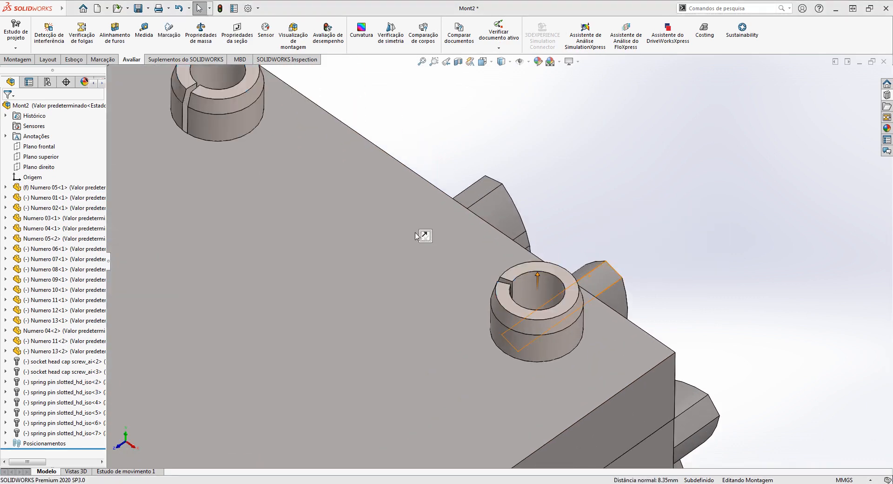
Step: Make the top face of the pin at the top plate's crank-side front corner coincident with the top face of the gear-side front pin
{"action": "scroll", "coordinate": [401, 309], "scroll_direction": "up", "scroll_amount": 5}
{"action": "scroll", "coordinate": [373, 346], "scroll_direction": "down", "scroll_amount": 3}
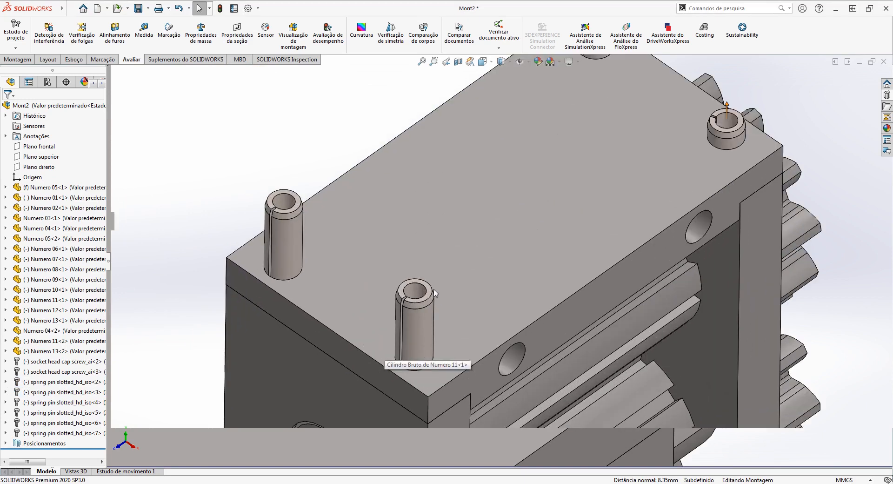
{"action": "left_click", "coordinate": [430, 292]}
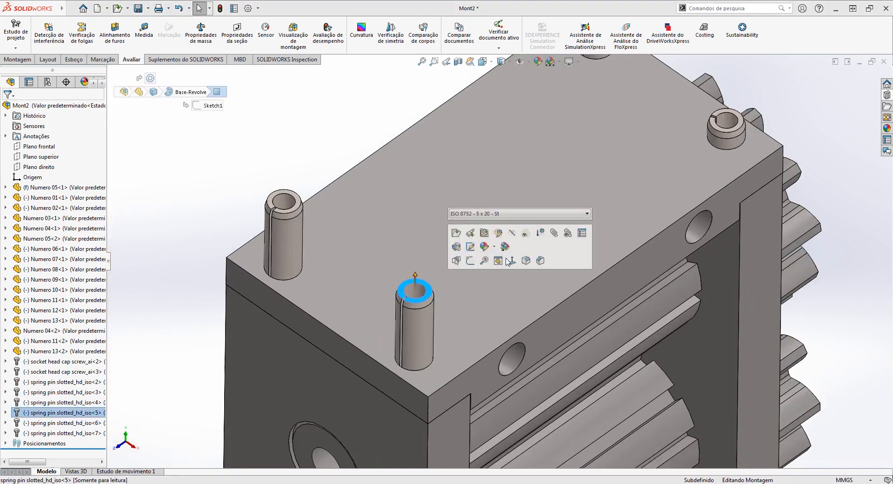
{"action": "left_click", "coordinate": [742, 122], "text": "ctrl"}
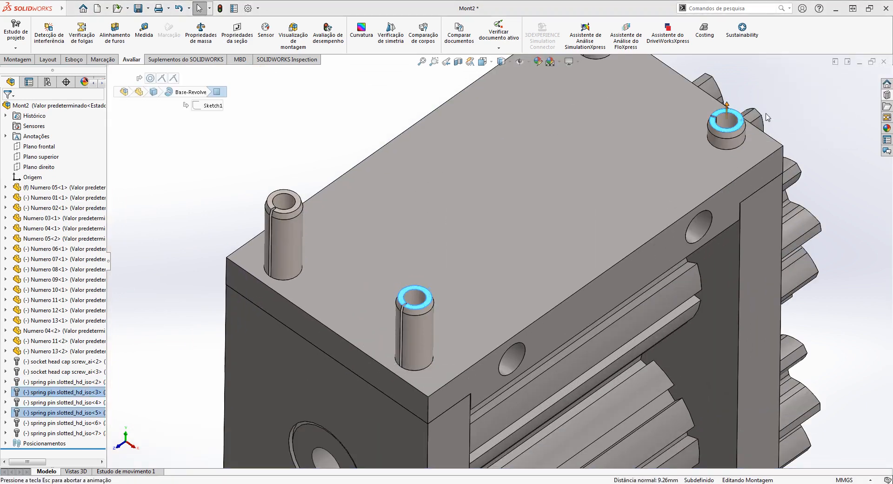
{"action": "key", "text": "Escape"}
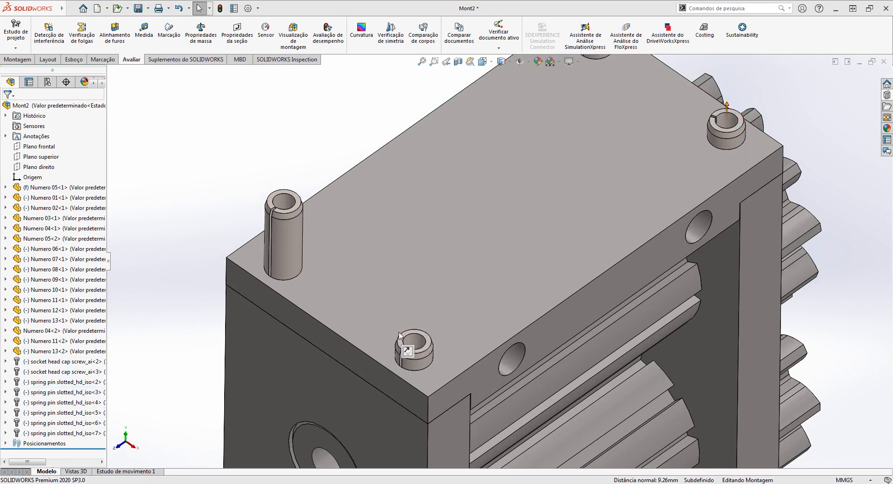
Step: Make the top face of the pin at the top plate's crank-side rear corner coincident with the crank-side front pin's top face
{"action": "scroll", "coordinate": [399, 334], "scroll_direction": "down", "scroll_amount": 3}
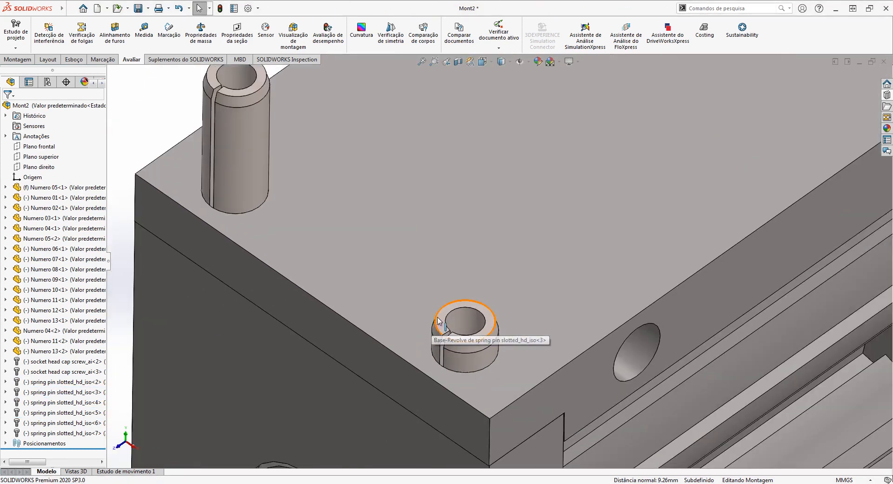
{"action": "left_click", "coordinate": [438, 320]}
{"action": "scroll", "coordinate": [363, 230], "scroll_direction": "up", "scroll_amount": 2}
{"action": "scroll", "coordinate": [334, 141], "scroll_direction": "down", "scroll_amount": 5}
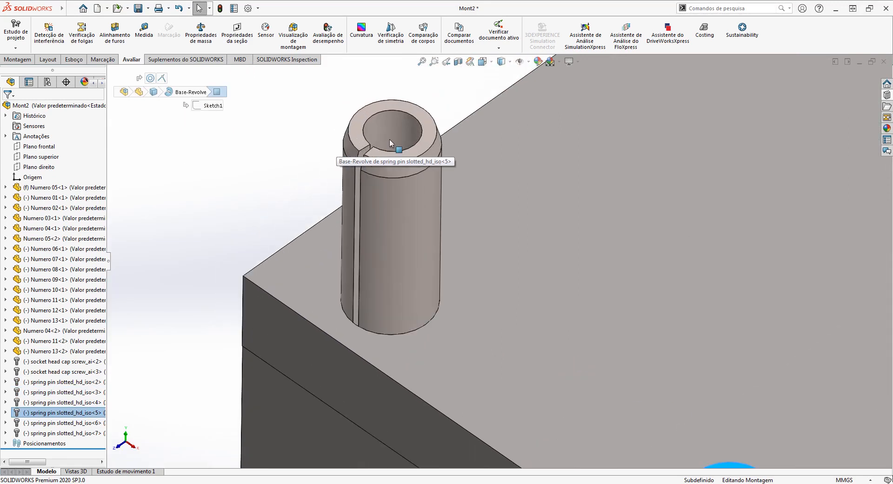
{"action": "left_click", "coordinate": [391, 144], "text": "ctrl"}
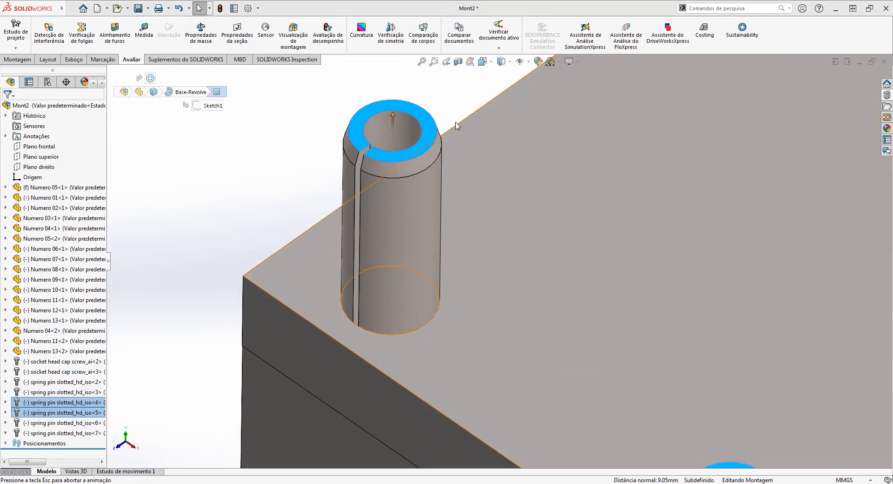
{"action": "scroll", "coordinate": [550, 233], "scroll_direction": "up", "scroll_amount": 5}
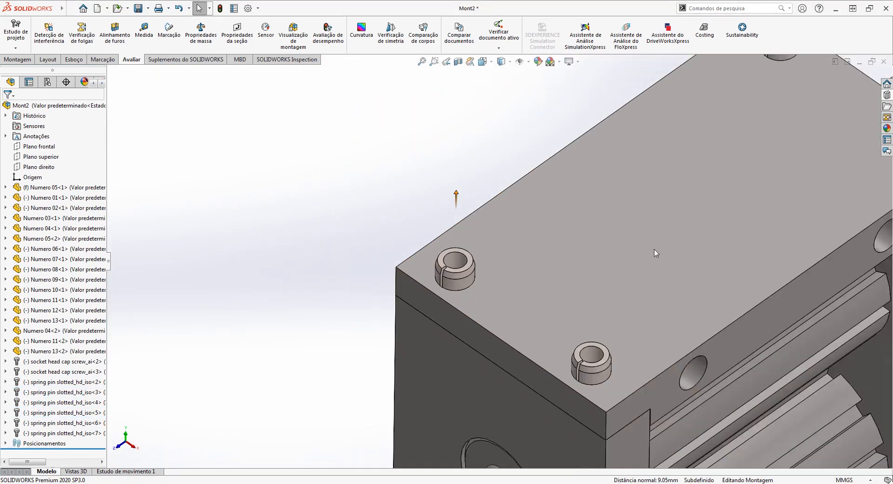
{"action": "scroll", "coordinate": [656, 252], "scroll_direction": "up", "scroll_amount": 6}
{"action": "scroll", "coordinate": [682, 365], "scroll_direction": "up", "scroll_amount": 2}
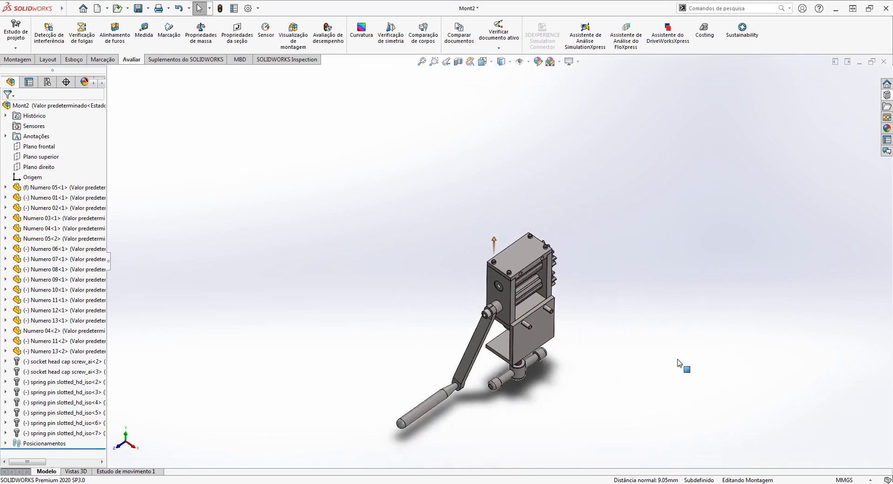
Step: Pull the crank-side spring pin on the lower bracket's vertical plate out along its axis, clear of its hole
{"action": "scroll", "coordinate": [497, 233], "scroll_direction": "down", "scroll_amount": 10}
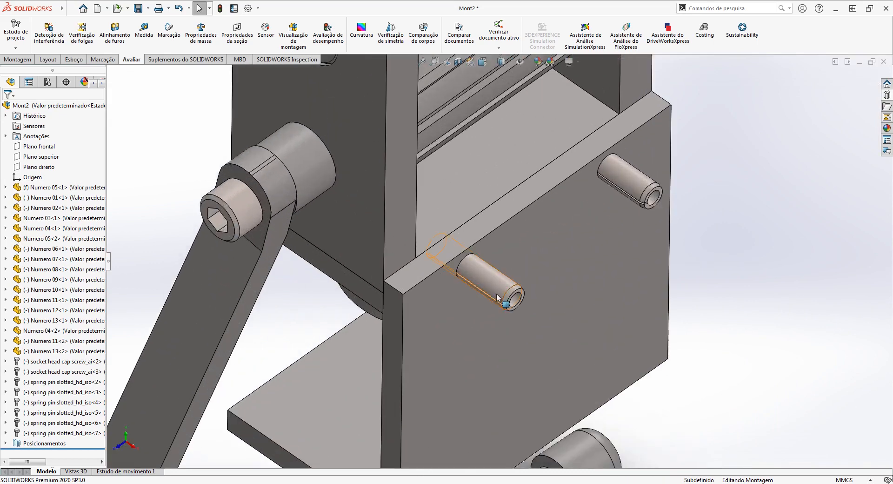
{"action": "left_click", "coordinate": [502, 296]}
{"action": "left_click_drag", "start_coordinate": [511, 302], "coordinate": [611, 348]}
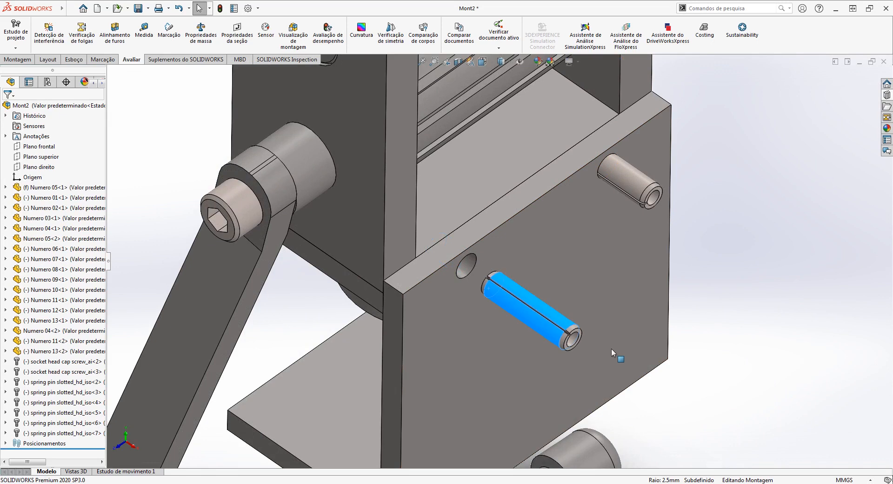
{"action": "left_click", "coordinate": [725, 316]}
Step: Seat the pulled-out bracket pin with a coincident mate between its hole's bottom face and the pin's inner end
{"action": "scroll", "coordinate": [518, 278], "scroll_direction": "down", "scroll_amount": 1}
{"action": "middle_click_drag", "start_coordinate": [517, 276], "coordinate": [466, 214]}
{"action": "left_click", "coordinate": [391, 230]}
{"action": "middle_click_drag", "start_coordinate": [416, 244], "coordinate": [500, 217]}
{"action": "scroll", "coordinate": [354, 263], "scroll_direction": "down", "scroll_amount": 3}
{"action": "scroll", "coordinate": [395, 242], "scroll_direction": "down", "scroll_amount": 2}
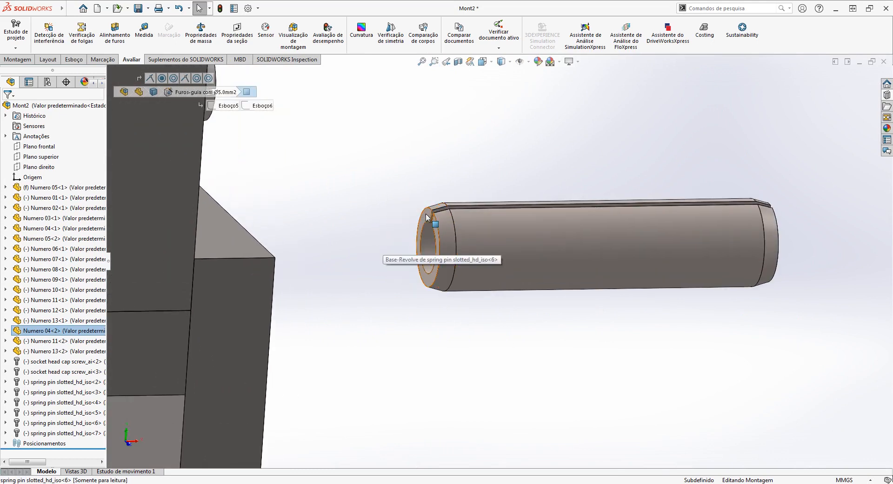
{"action": "left_click", "coordinate": [428, 217]}
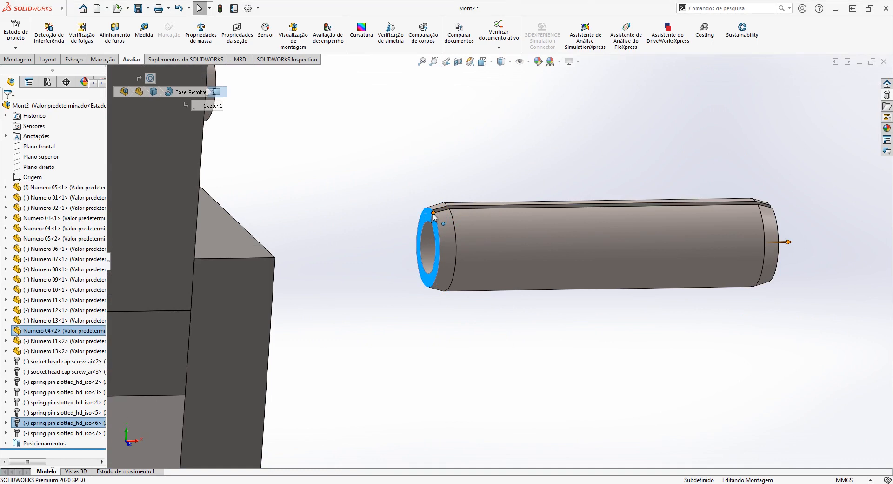
{"action": "key", "text": "Escape"}
{"action": "left_click", "coordinate": [429, 212]}
{"action": "left_click_drag", "start_coordinate": [435, 204], "coordinate": [421, 231]}
{"action": "middle_click_drag", "start_coordinate": [421, 231], "coordinate": [574, 241]}
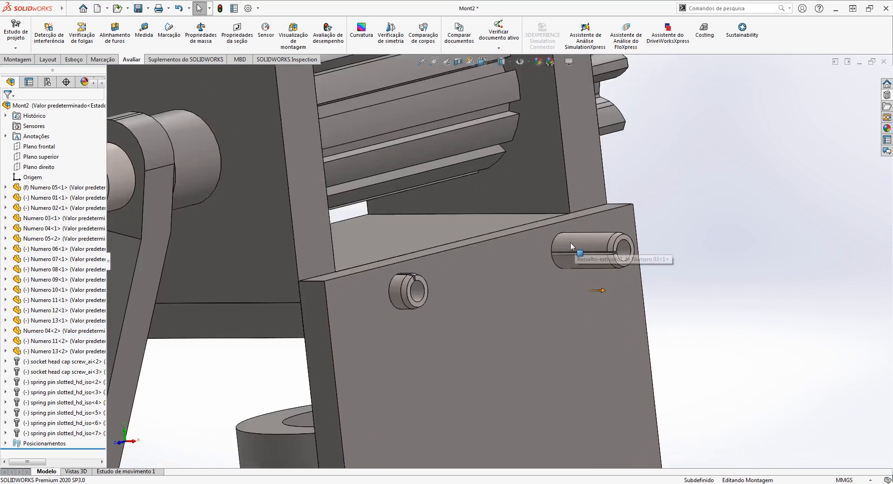
Step: Make the outer end face of the gear-side bracket pin coincident with the outer end face of the seated crank-side bracket pin
{"action": "scroll", "coordinate": [619, 254], "scroll_direction": "down", "scroll_amount": 3}
{"action": "left_click", "coordinate": [660, 228]}
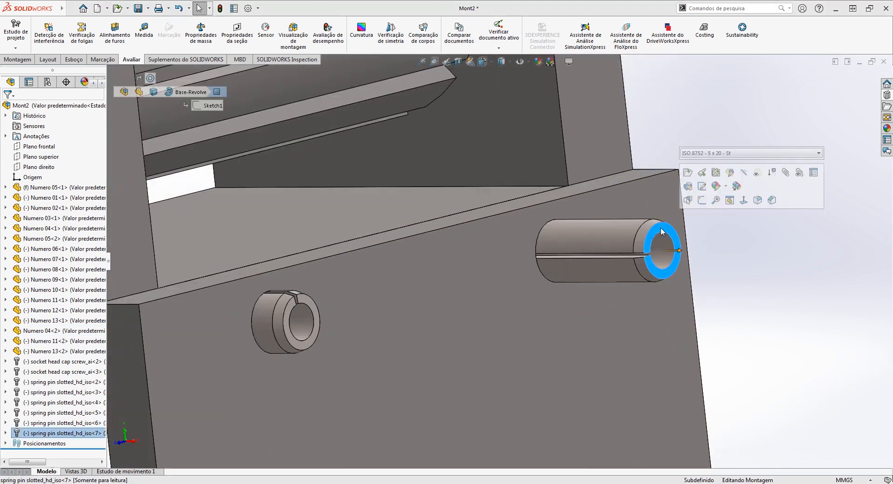
{"action": "left_click", "coordinate": [310, 302], "text": "ctrl"}
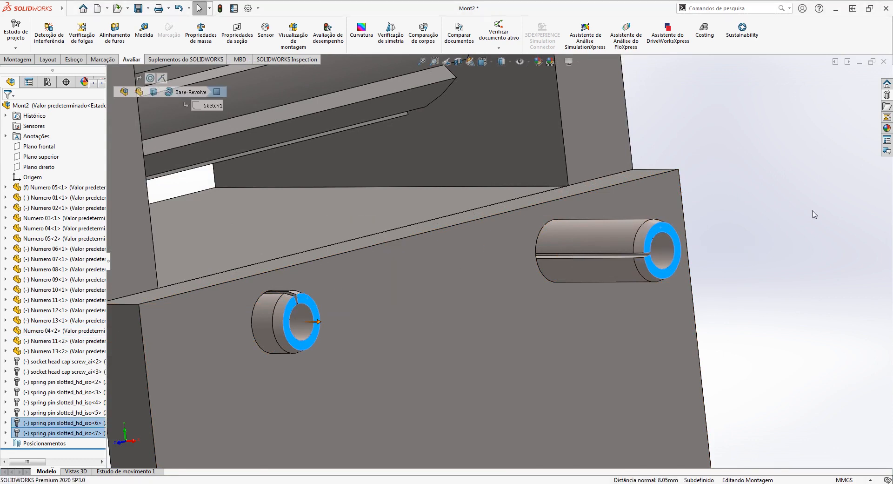
{"action": "left_click", "coordinate": [702, 230]}
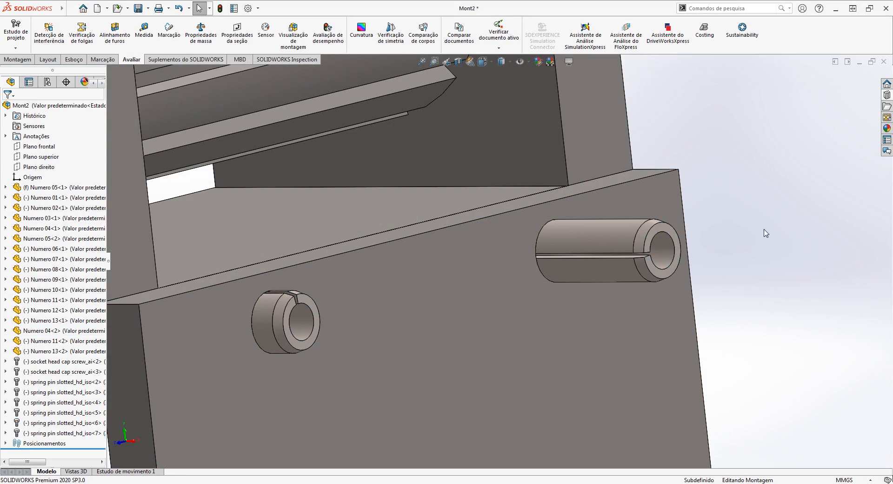
{"action": "left_click", "coordinate": [655, 227]}
{"action": "left_click", "coordinate": [306, 299], "text": "ctrl"}
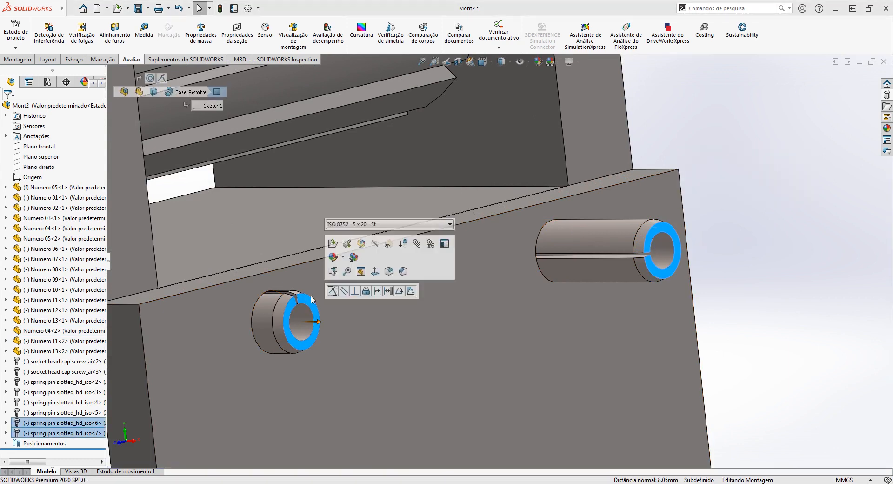
{"action": "left_click", "coordinate": [333, 290]}
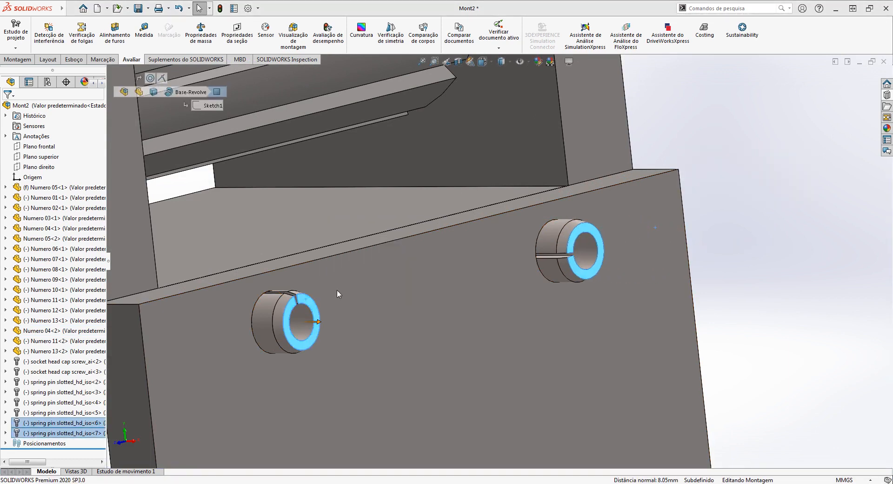
Step: Examine the whole assembly with its fasteners in place, from the crank side around to the gear side
{"action": "key", "text": "f"}
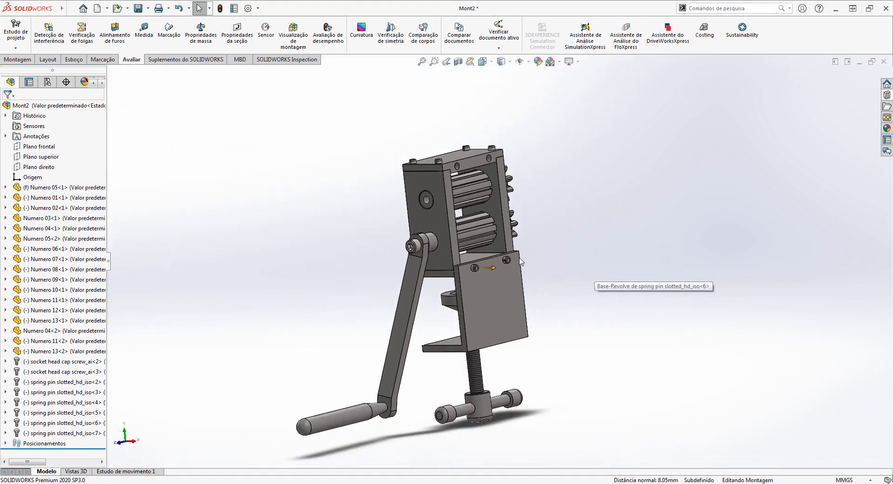
{"action": "scroll", "coordinate": [554, 279], "scroll_direction": "down", "scroll_amount": 2}
{"action": "middle_click_drag", "start_coordinate": [554, 279], "coordinate": [621, 341]}
{"action": "scroll", "coordinate": [387, 263], "scroll_direction": "down", "scroll_amount": 3}
{"action": "middle_click_drag", "start_coordinate": [482, 263], "coordinate": [541, 300]}
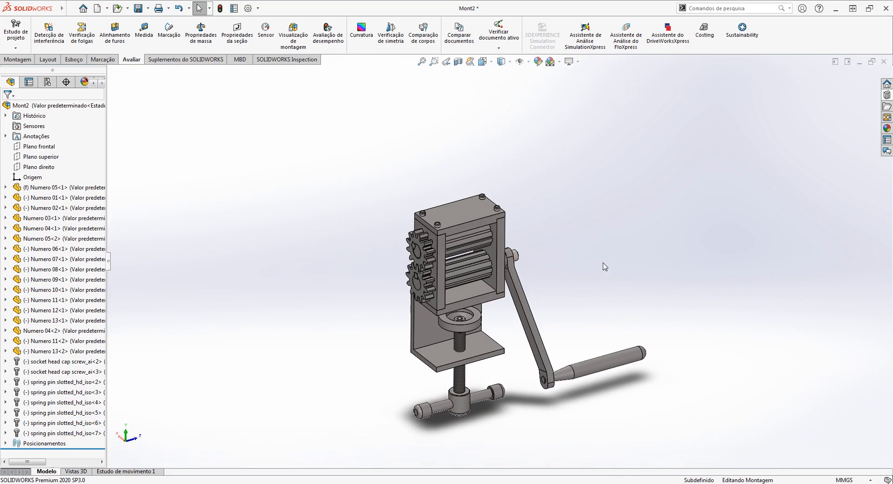
{"action": "scroll", "coordinate": [467, 308], "scroll_direction": "down", "scroll_amount": 1}
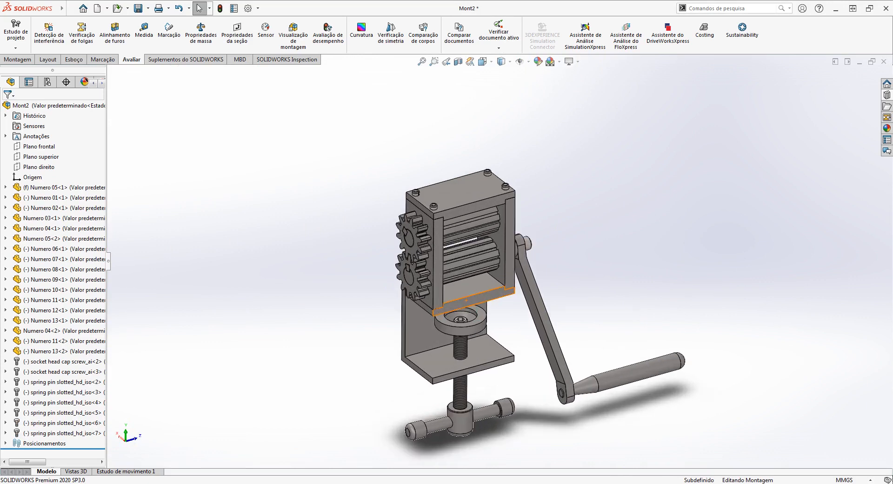